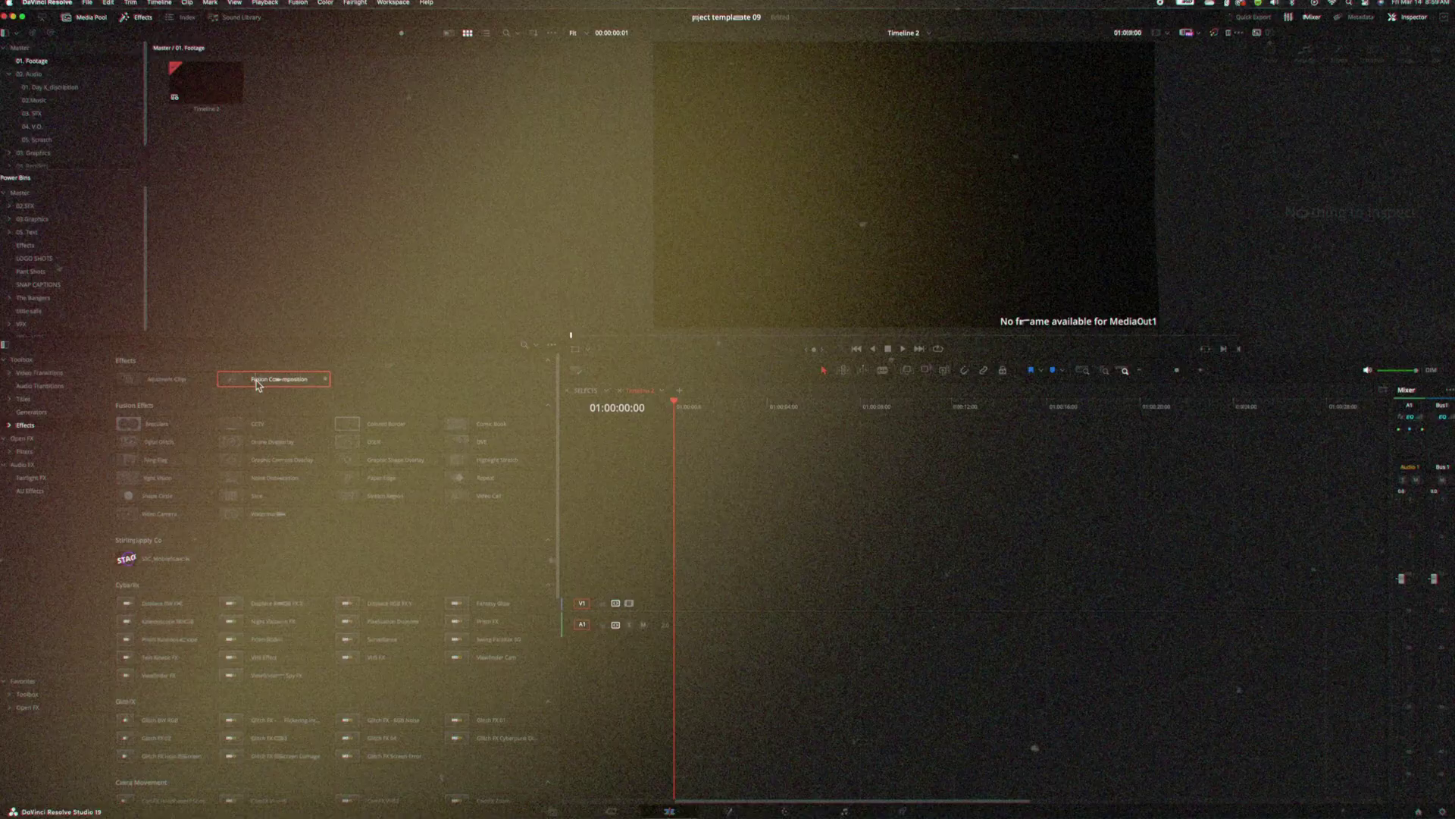
Step: Drag a Fusion Composition clip from Effects onto track V1 of Timeline 2
drag(258, 385, 699, 612)
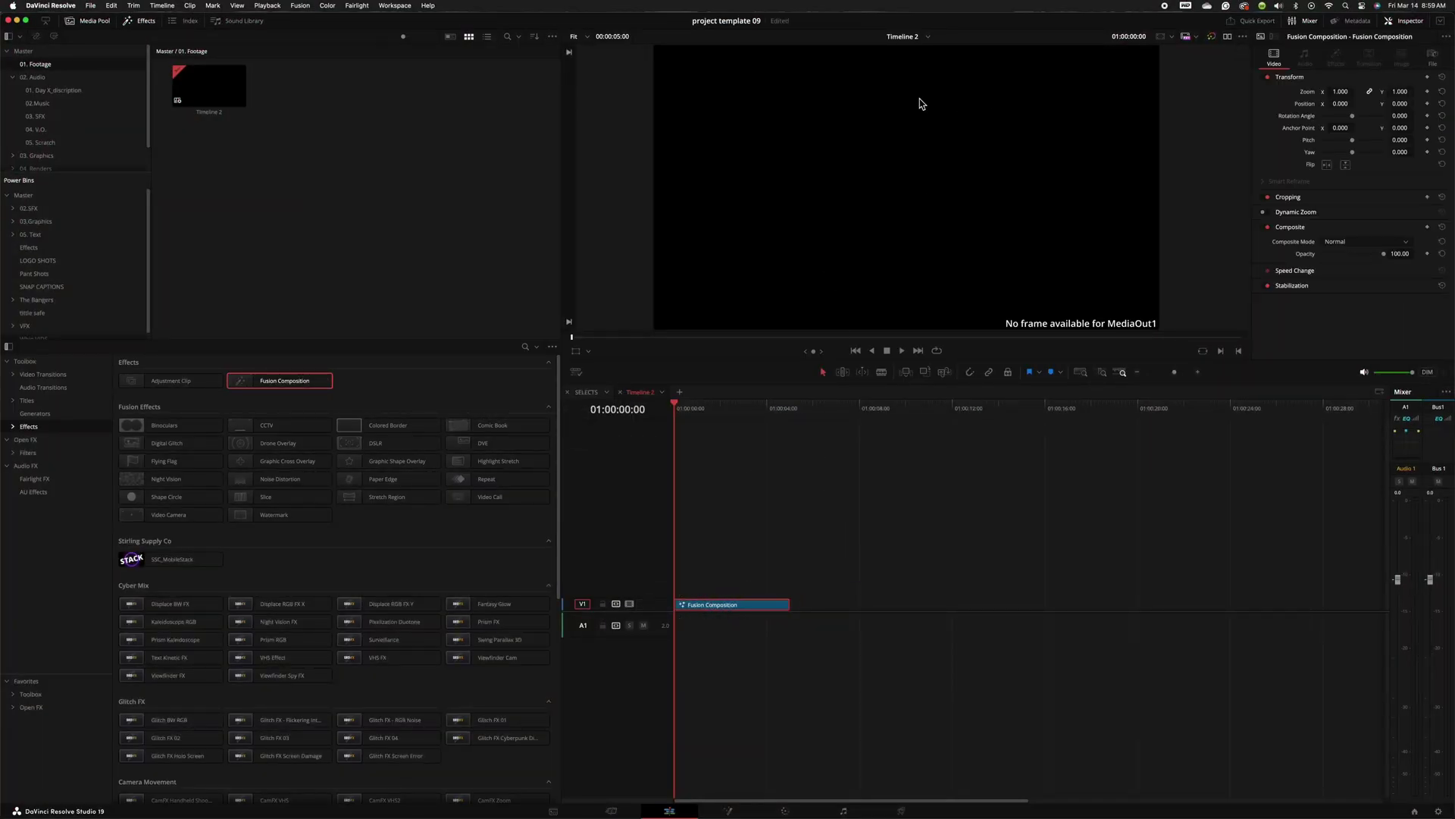
Step: Add a Background node wired into MediaOut1 and set its Alpha to 0
click(728, 811)
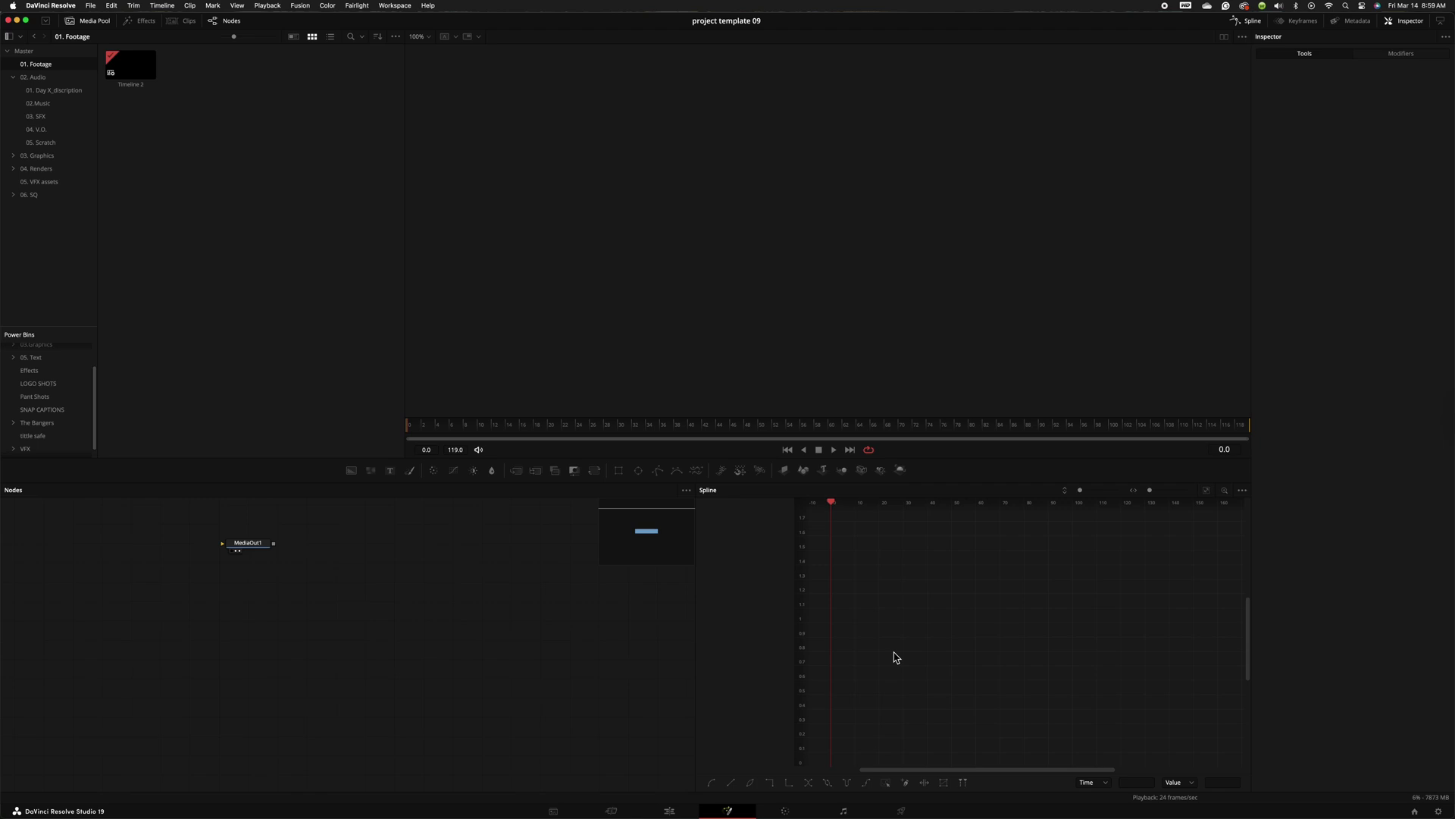
drag(253, 543, 465, 615)
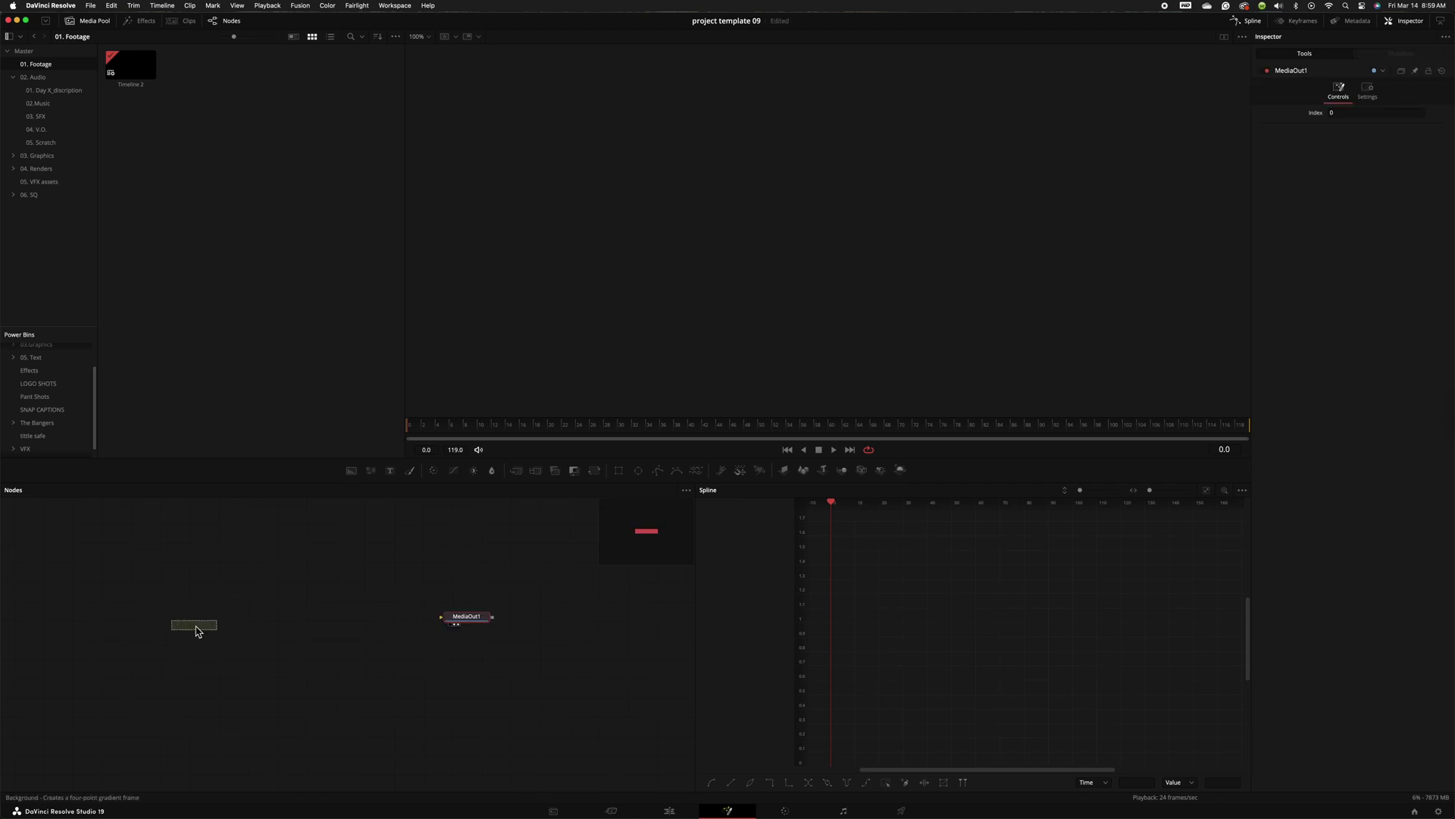
drag(219, 624, 468, 625)
click(468, 625)
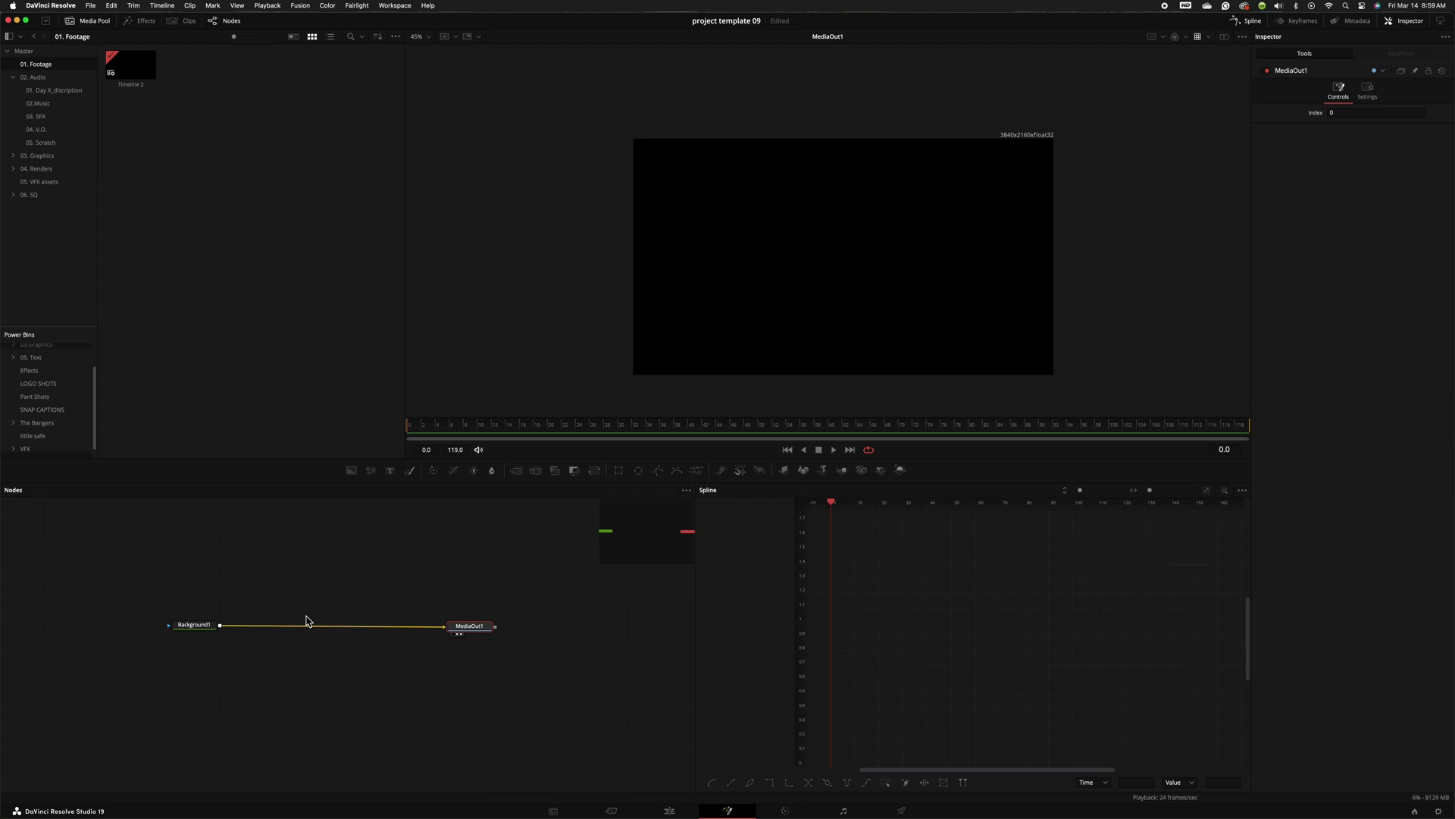
click(195, 627)
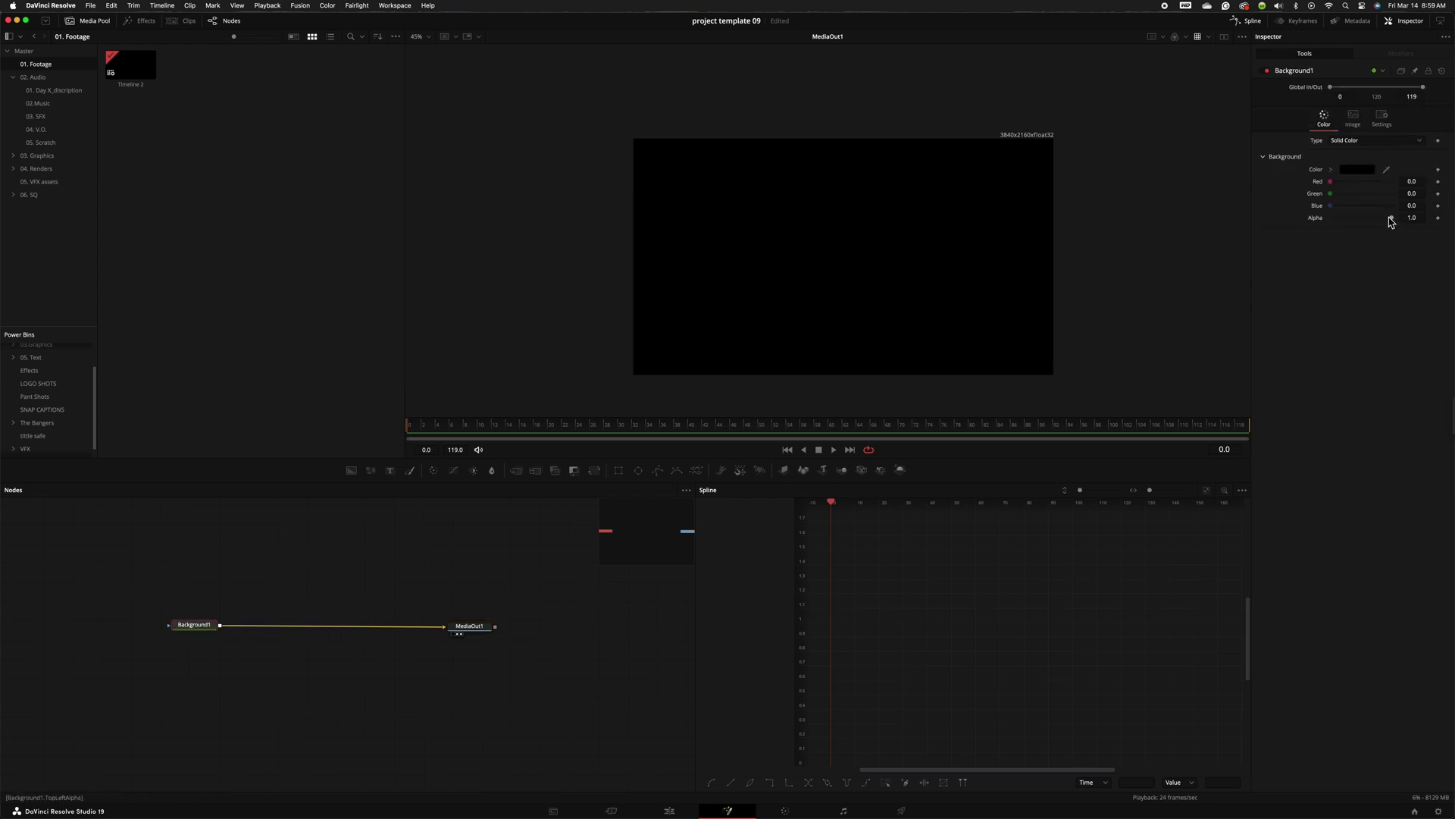
drag(1393, 222, 1298, 228)
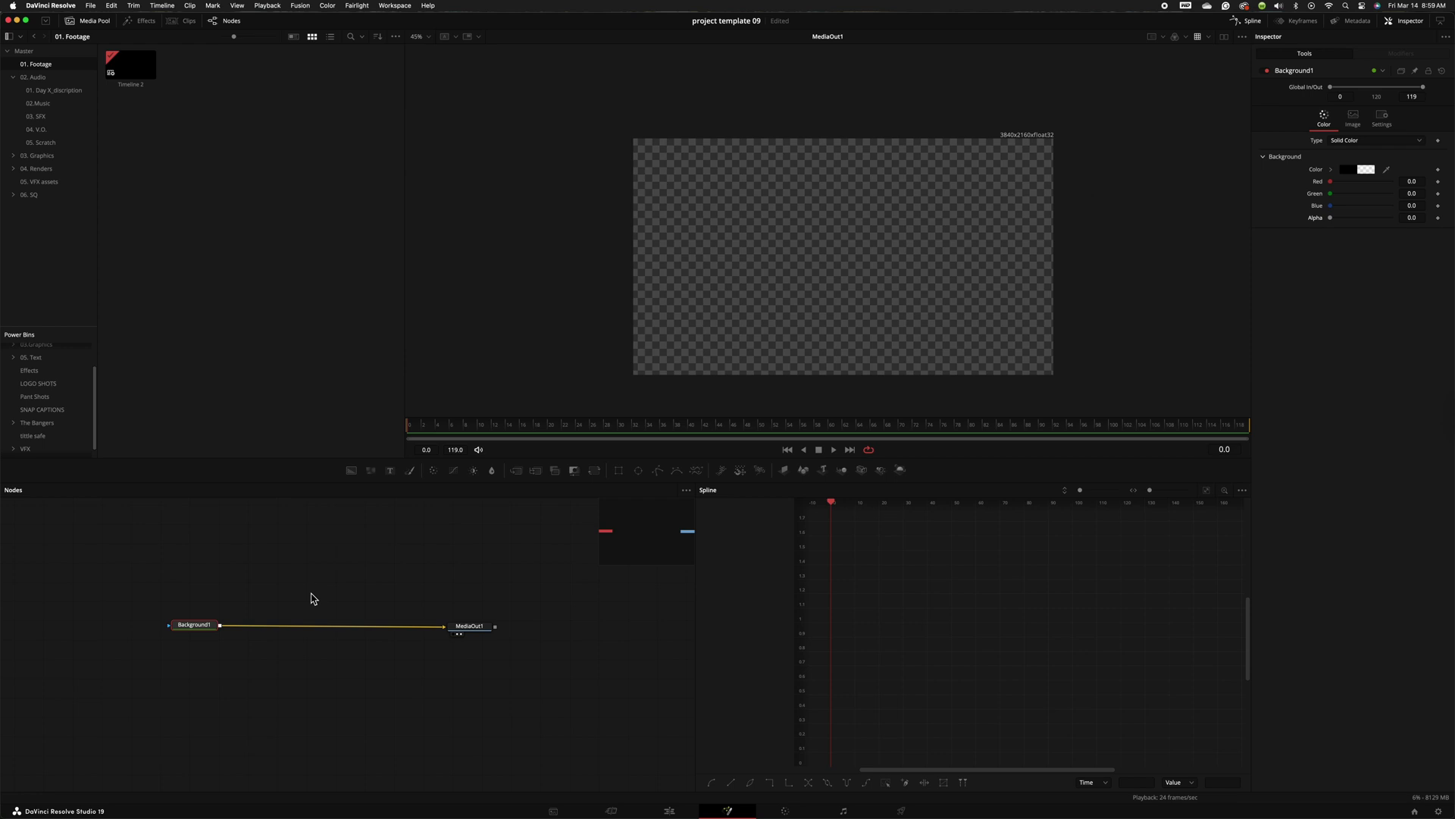
Step: Add a Text node merged over Background1 and enter 'WIGGLY TEXT'
click(391, 470)
mouse_move(334, 564)
mouse_down()
mouse_move(220, 629)
mouse_move(313, 552)
mouse_up()
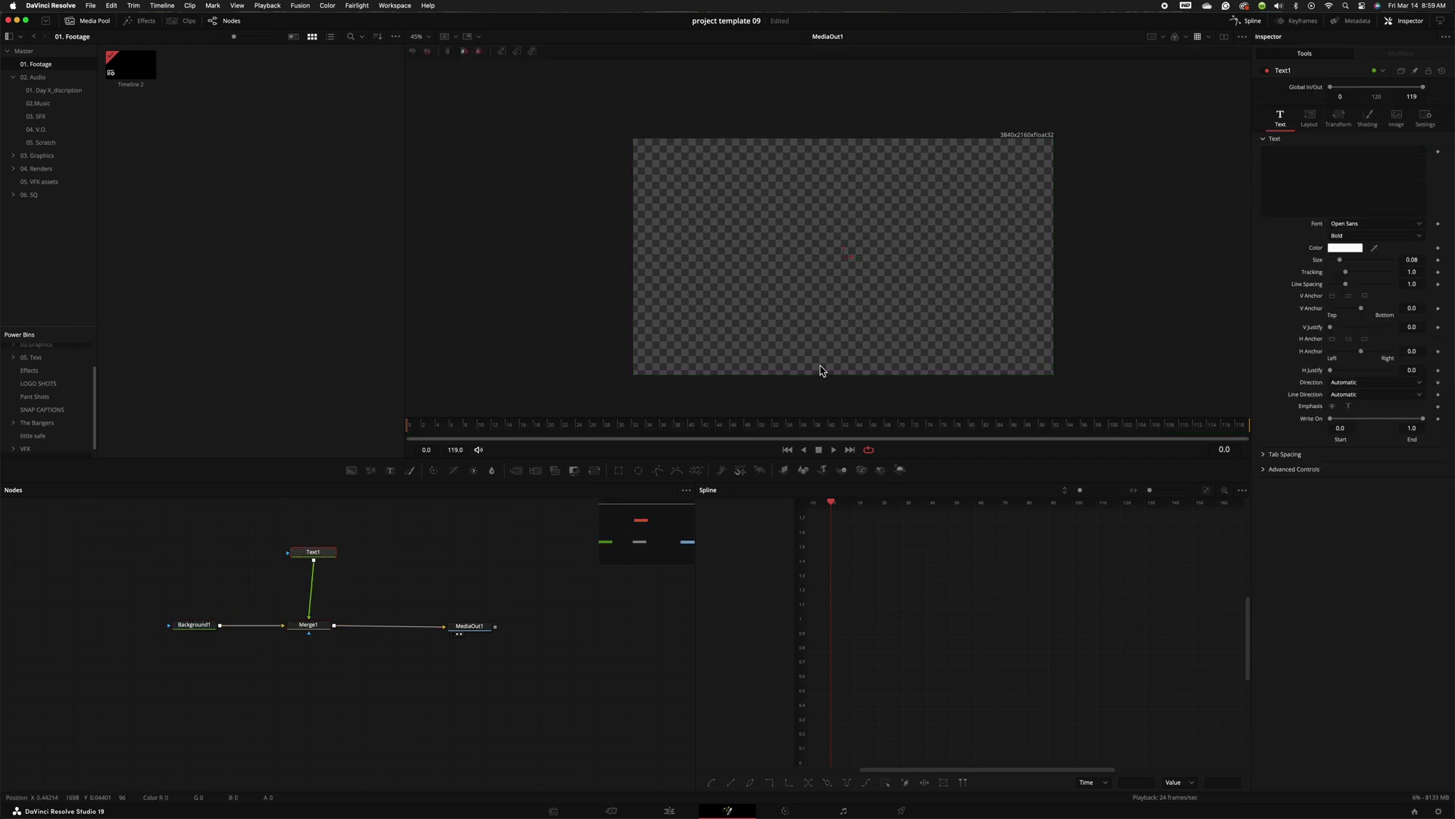
click(1301, 164)
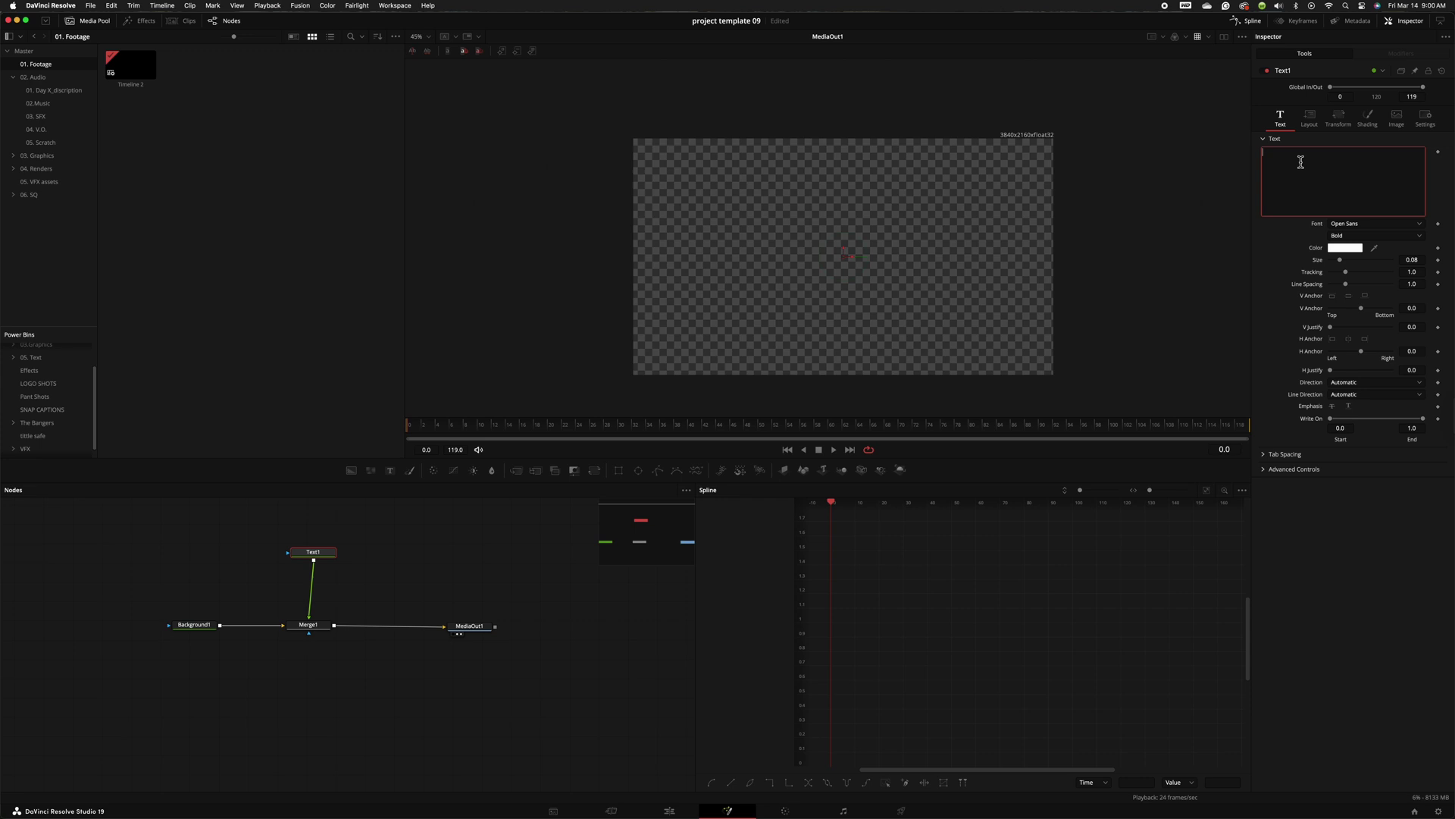
text(WIGGLY TEXT)
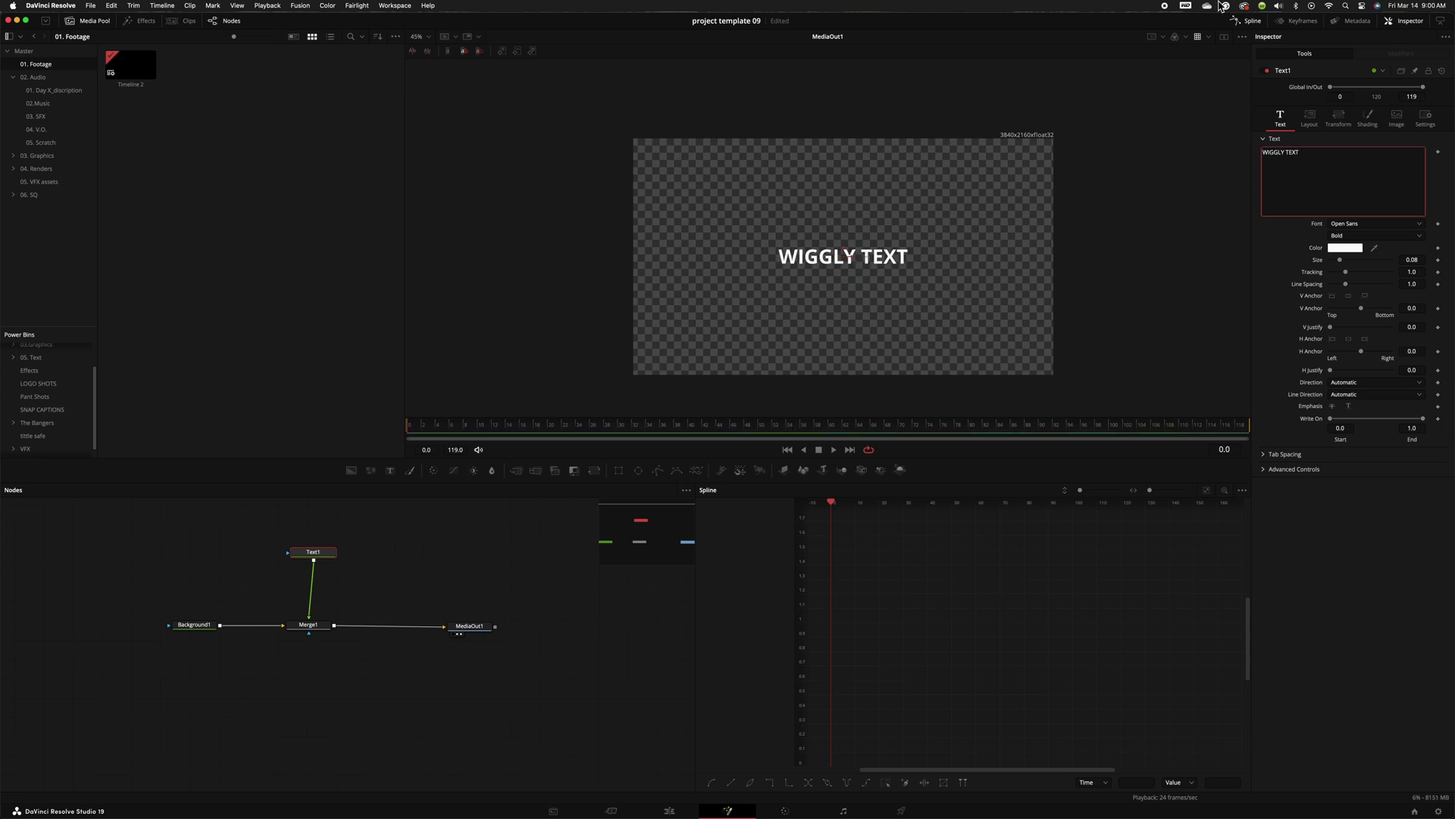
Step: Set the text to a dripping marker font at size 0.1936 and tidy the node layout
click(1360, 224)
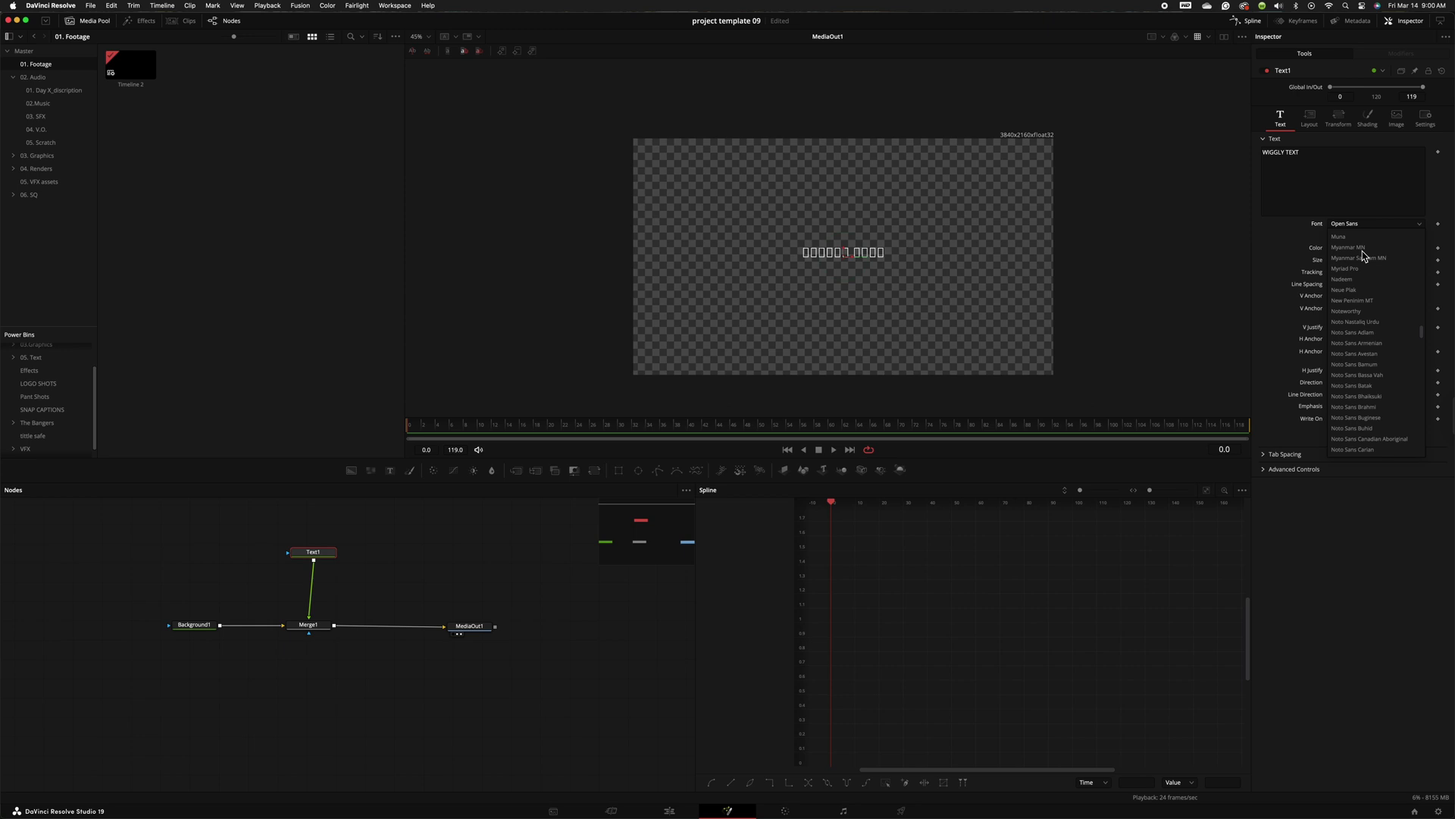
click(1353, 237)
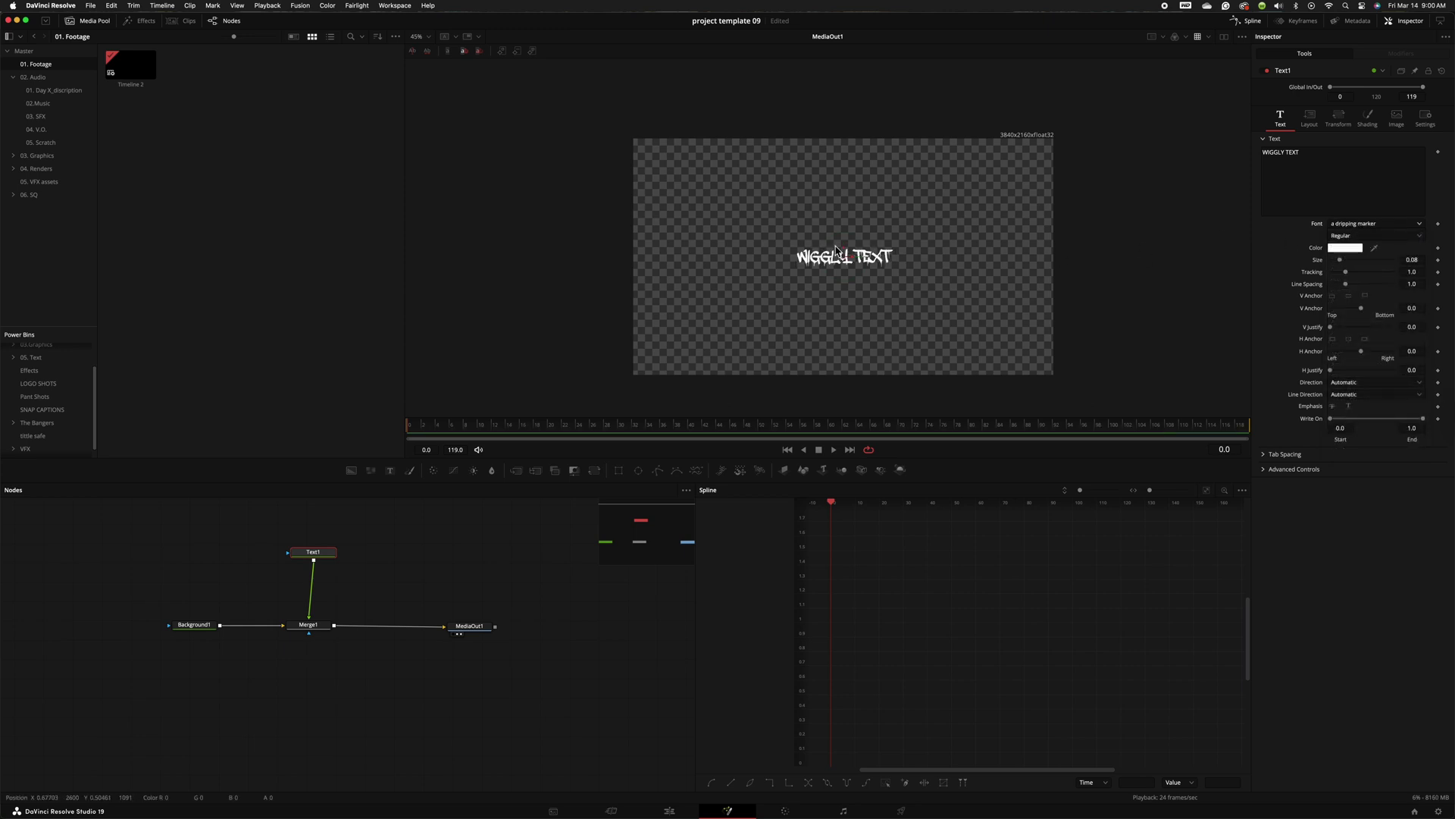
drag(1408, 259, 1420, 259)
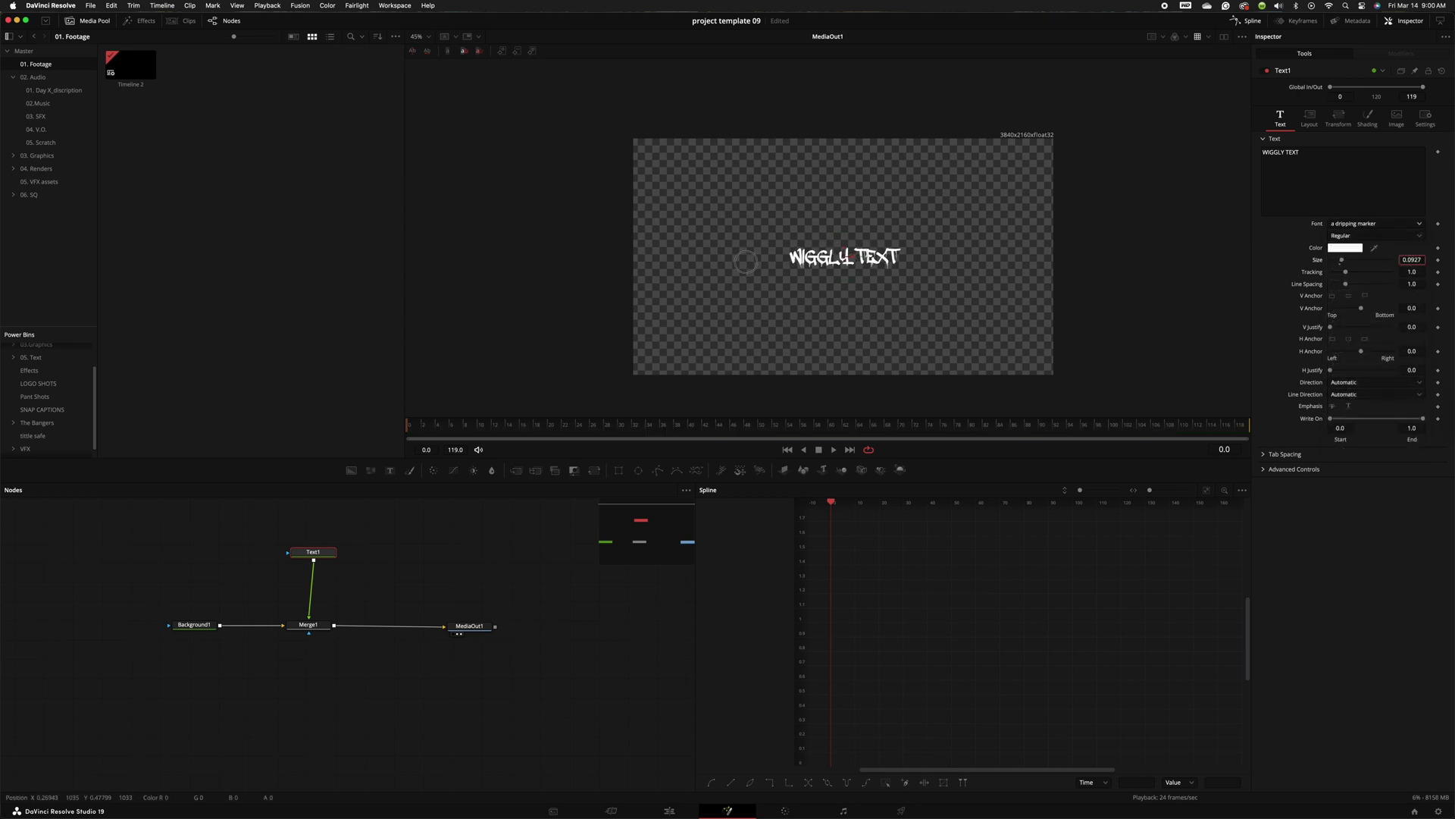
drag(946, 300, 1240, 340)
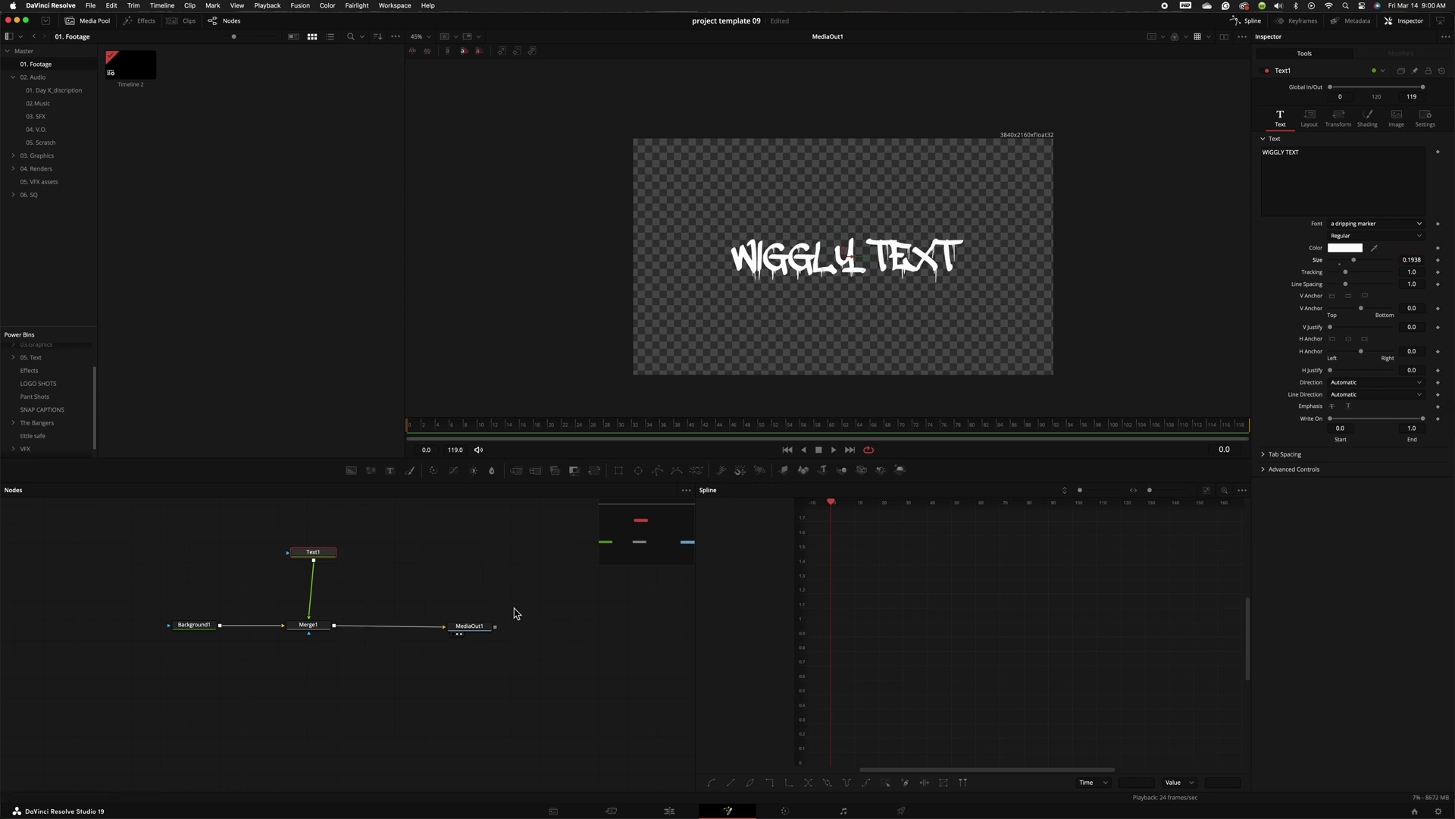
drag(514, 612, 186, 667)
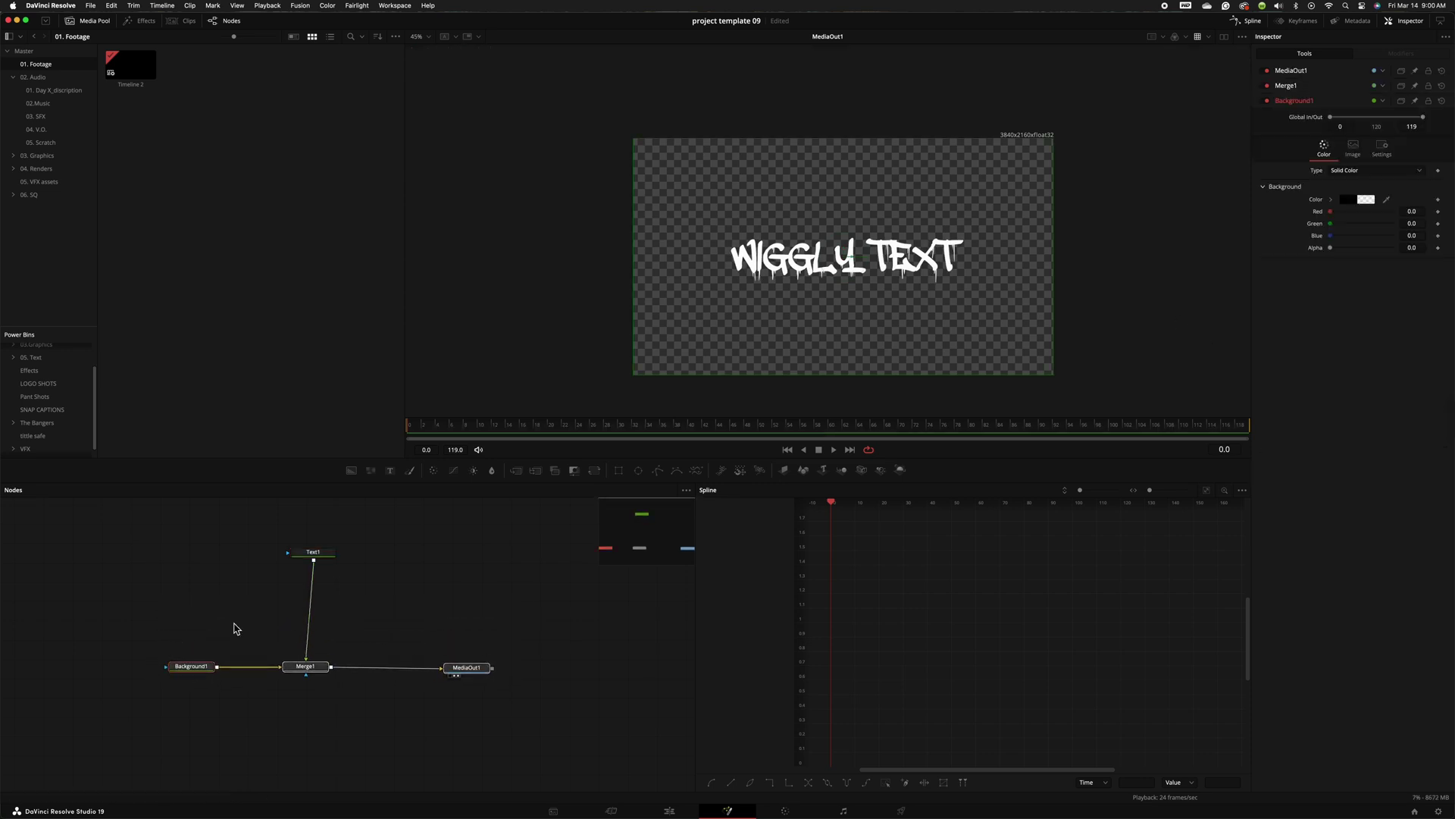
drag(321, 560, 313, 557)
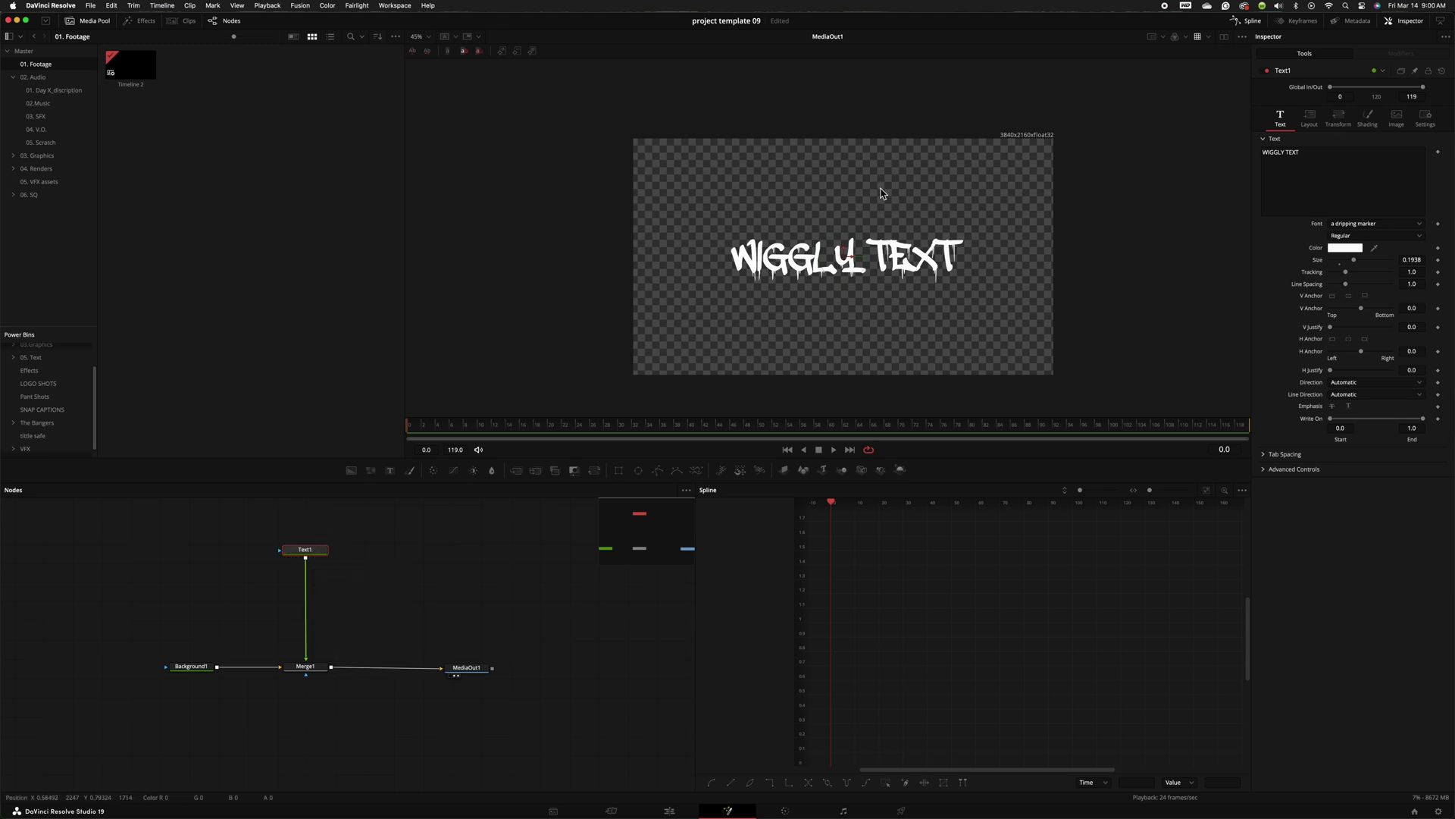
Step: Add a FastNoise node and place it at the left of the node graph
right_click(419, 580)
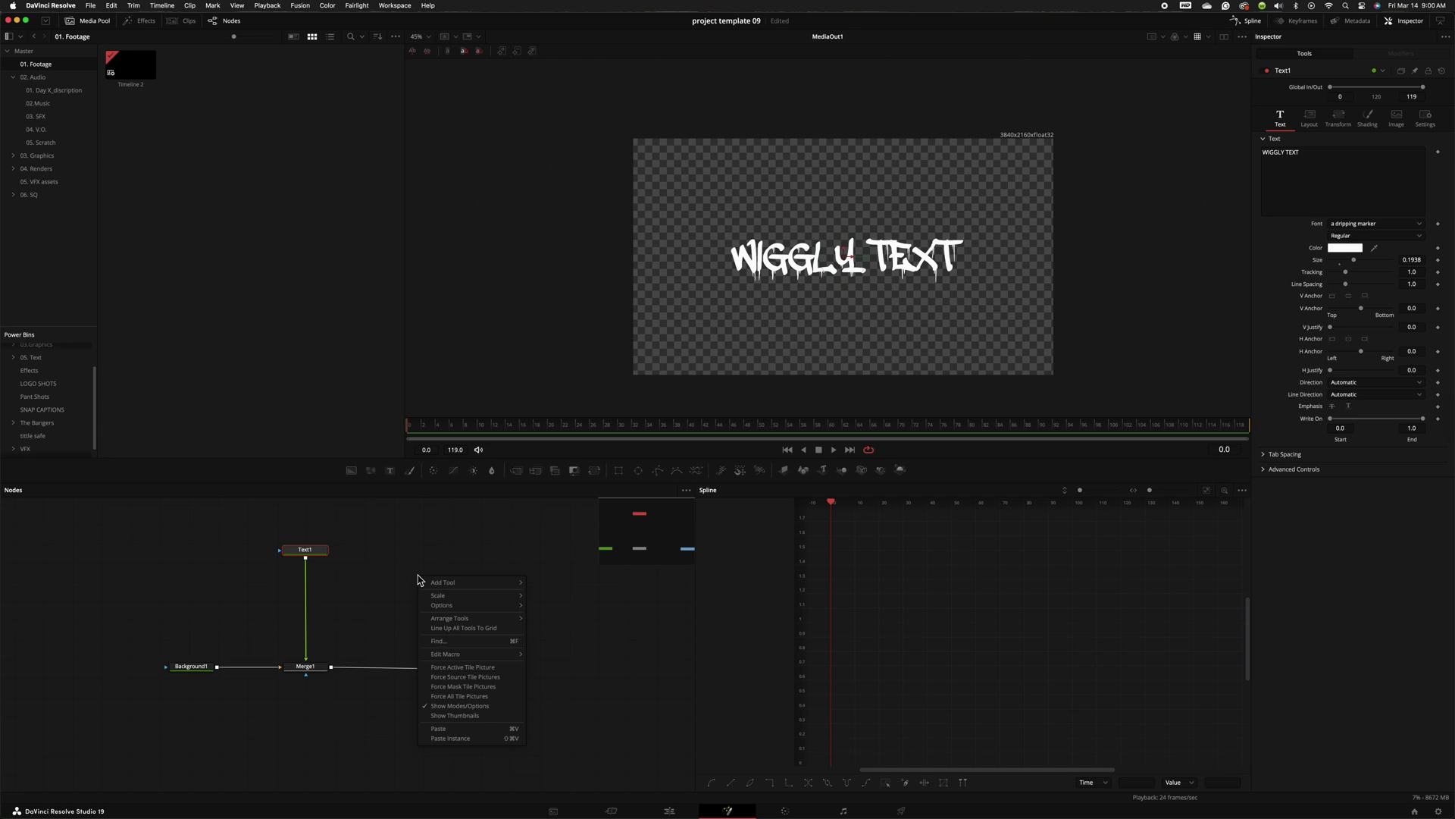
click(588, 646)
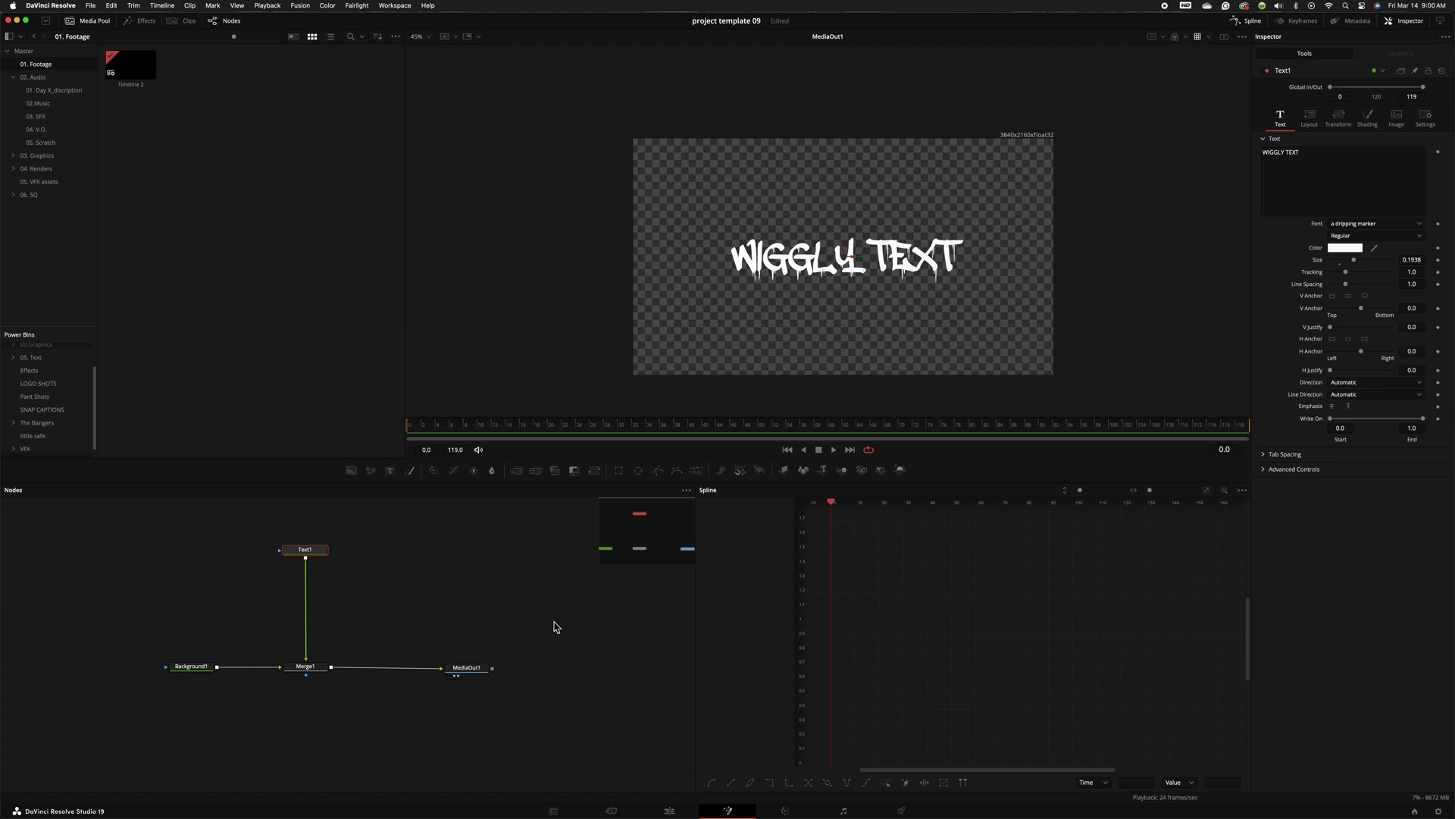
click(554, 622)
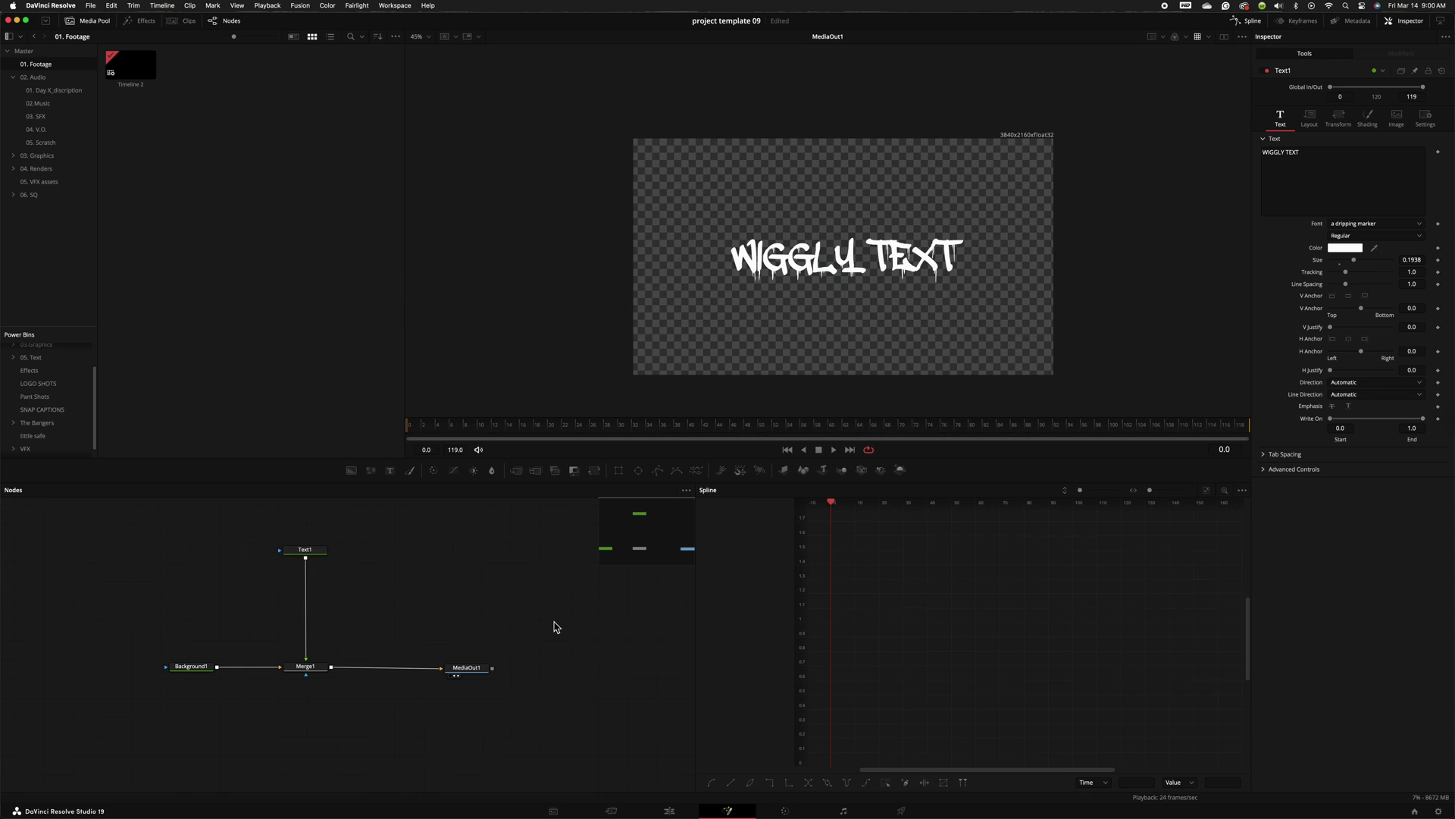
key(shift+space)
text(stop)
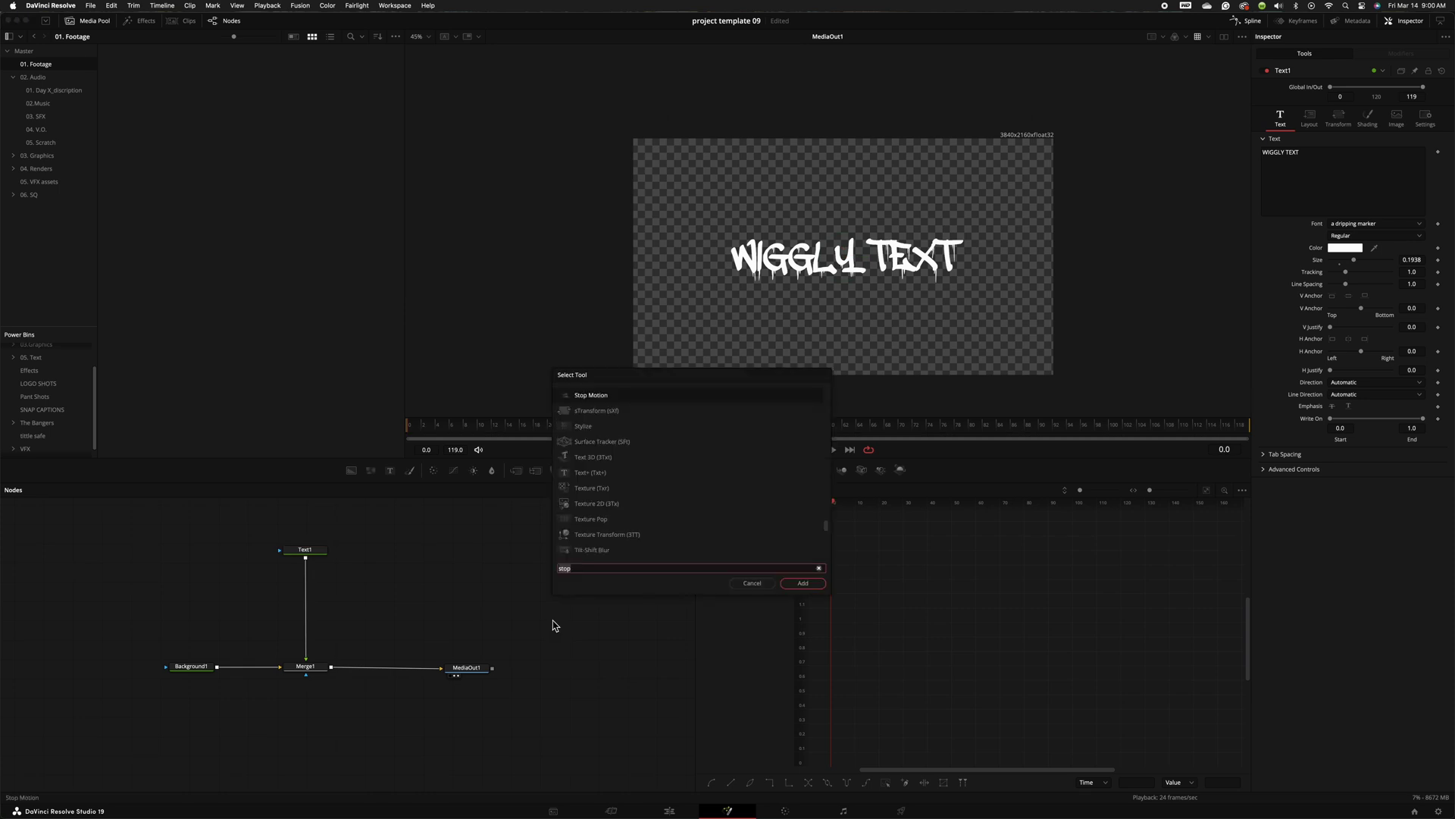
key(BackSpace)
key(BackSpace)
key(BackSpace)
key(BackSpace)
text(fast)
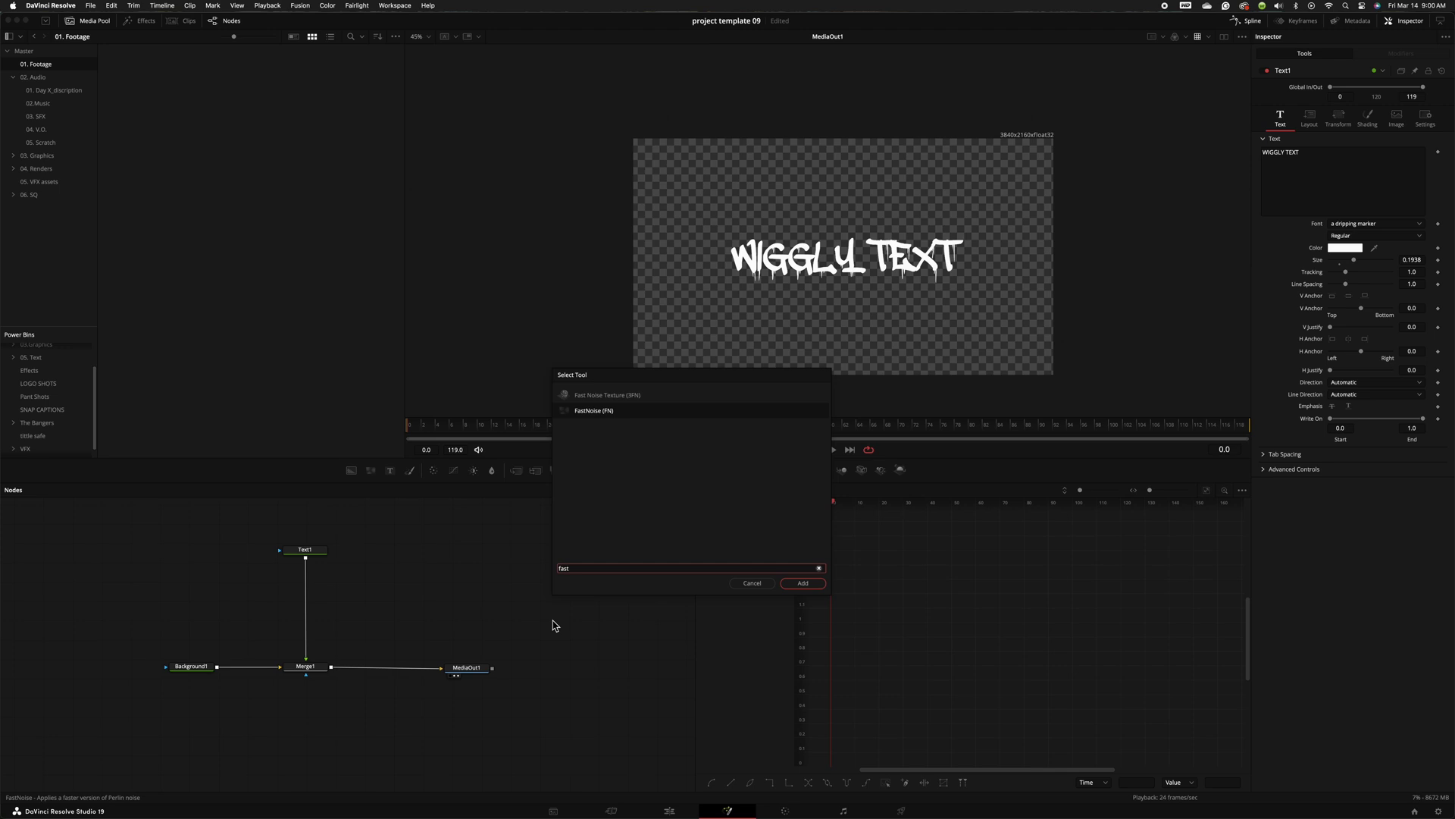
key(Return)
drag(554, 625, 186, 608)
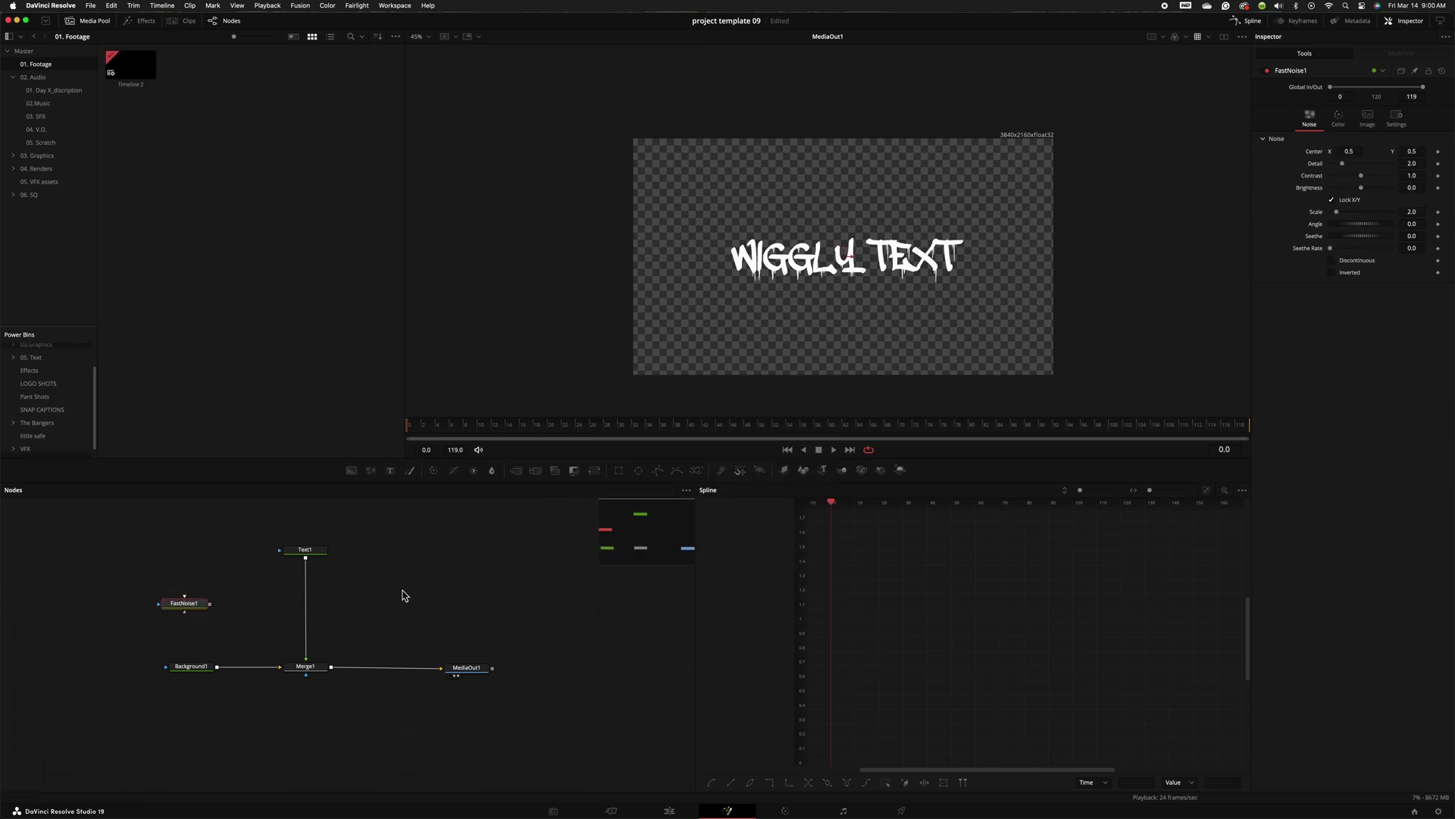
Step: Add a Displace node and a StopMotion node to the comp
key(shift+space)
text(displ)
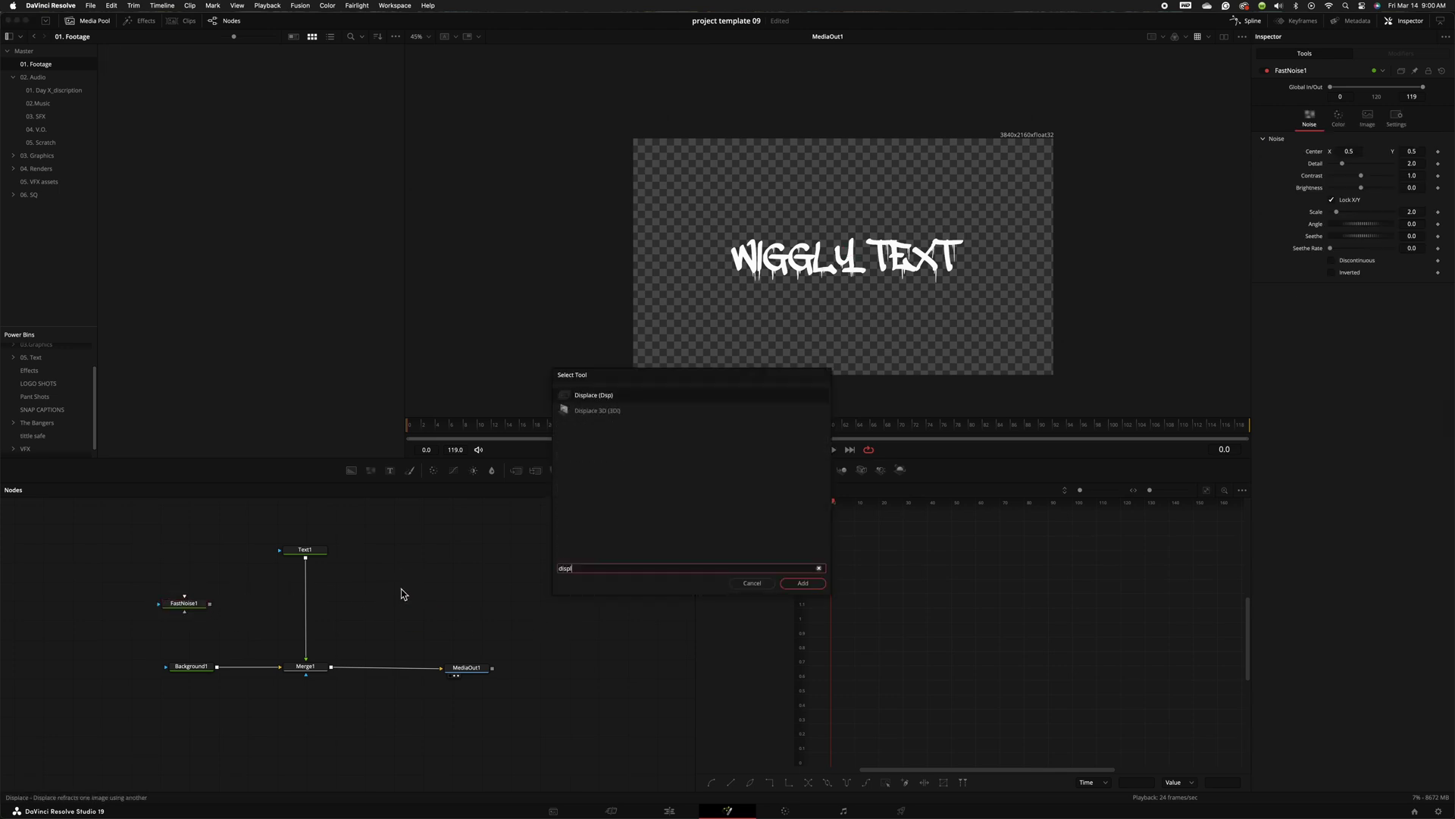
key(Return)
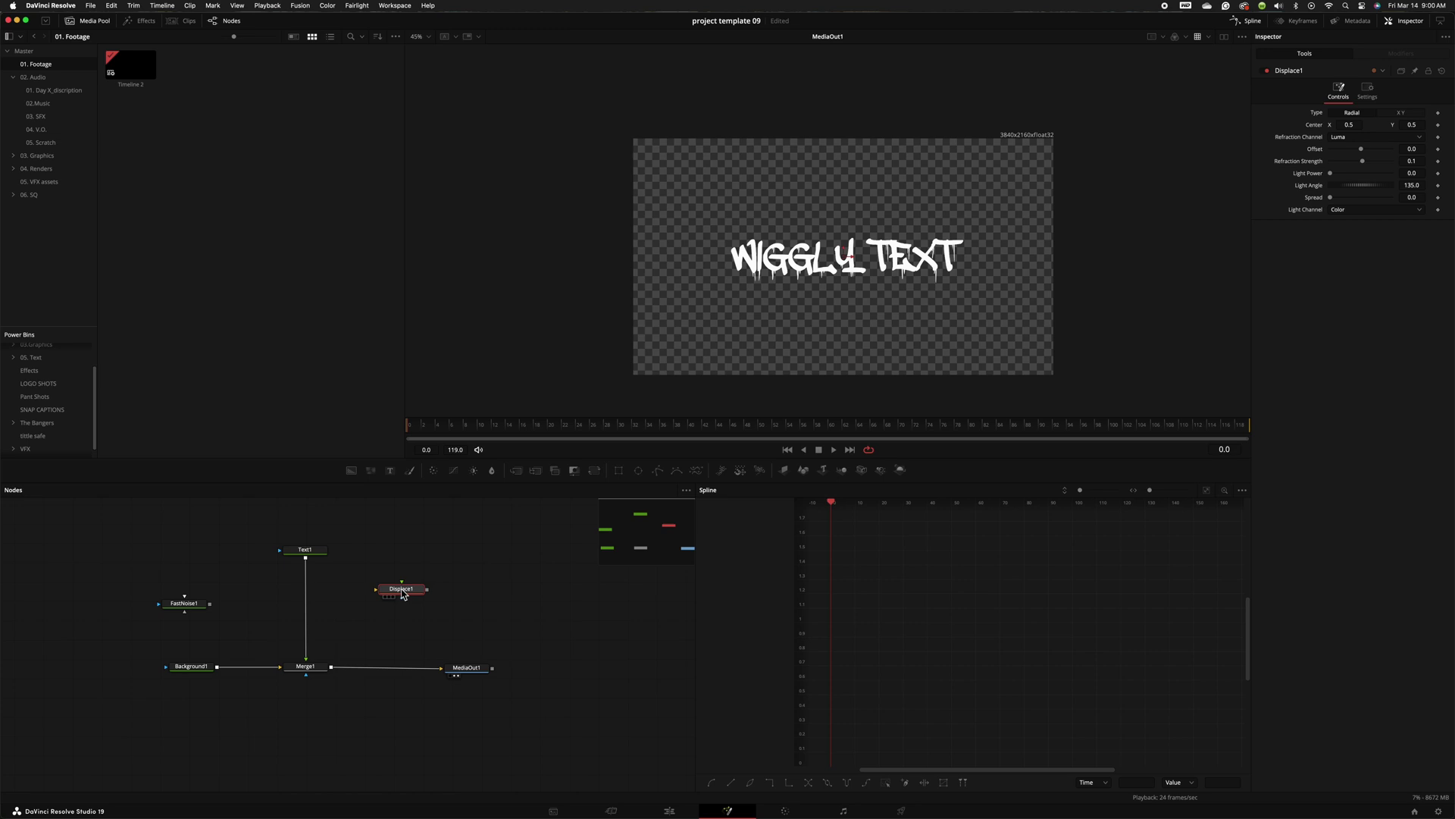
click(452, 602)
key(shift+space)
text(s)
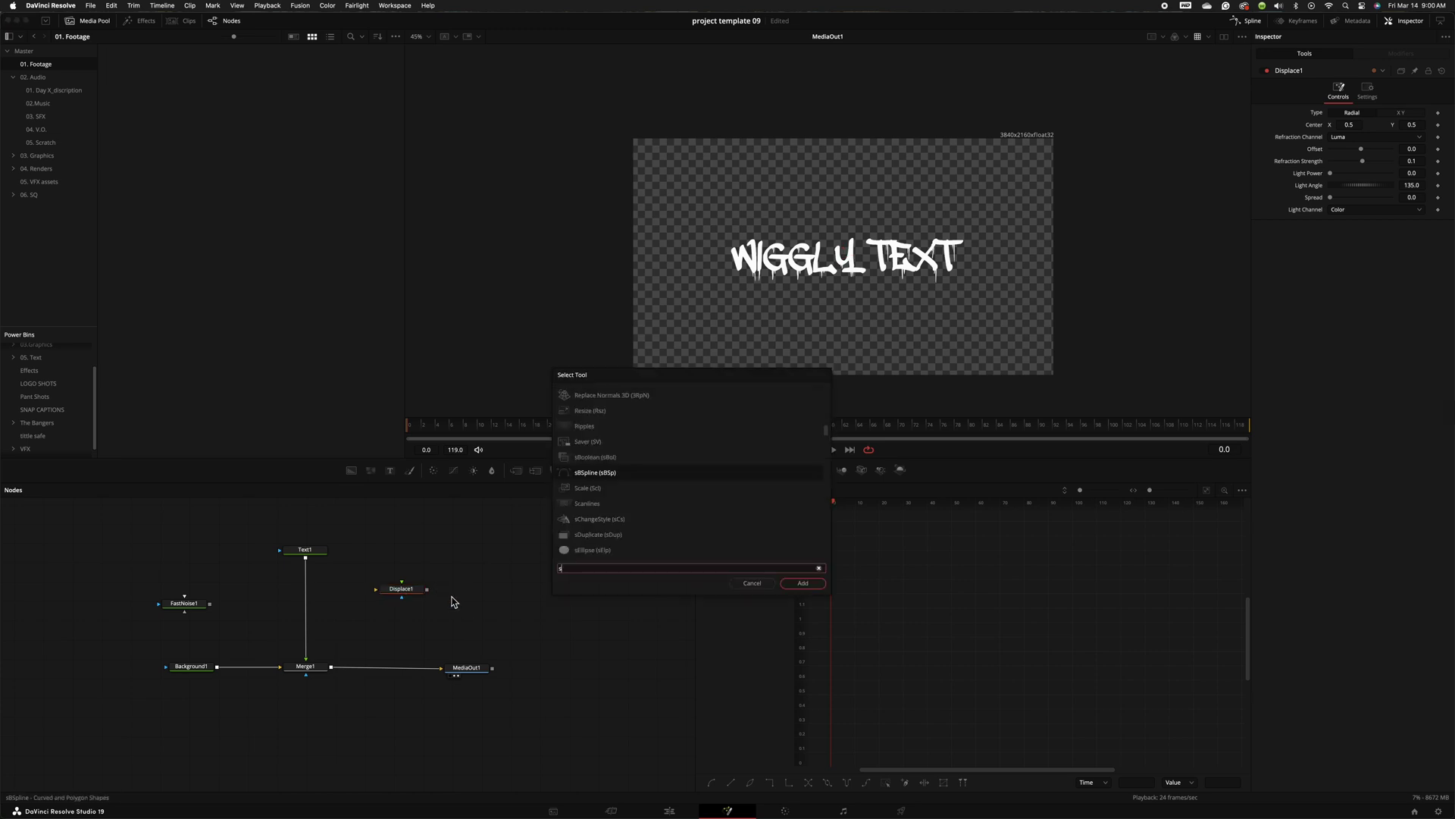
text(top)
key(Return)
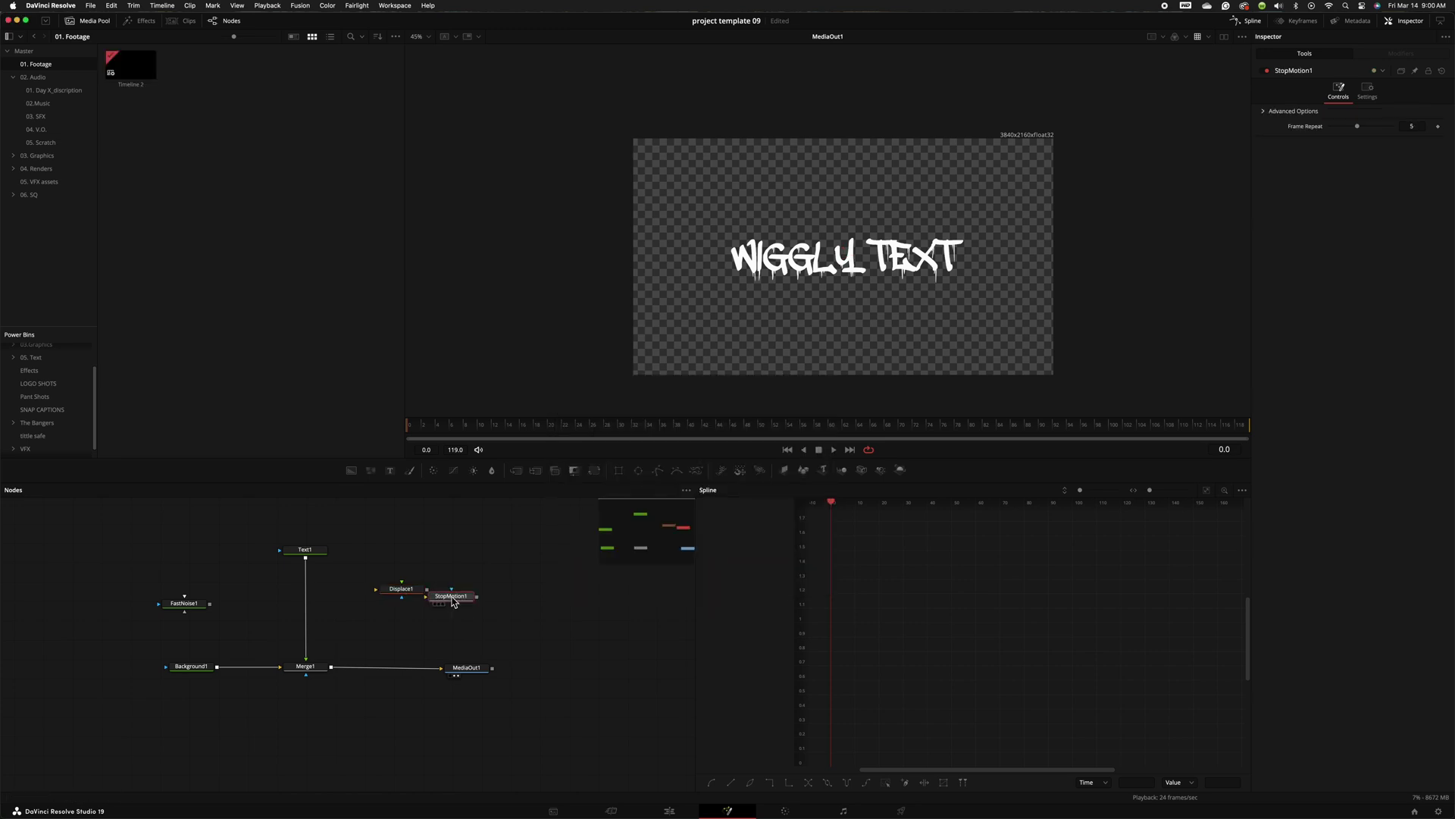
Step: Insert Displace1 between Text1 and Merge1, feed it FastNoise1, and preview the noise in a second viewer
drag(453, 602, 327, 597)
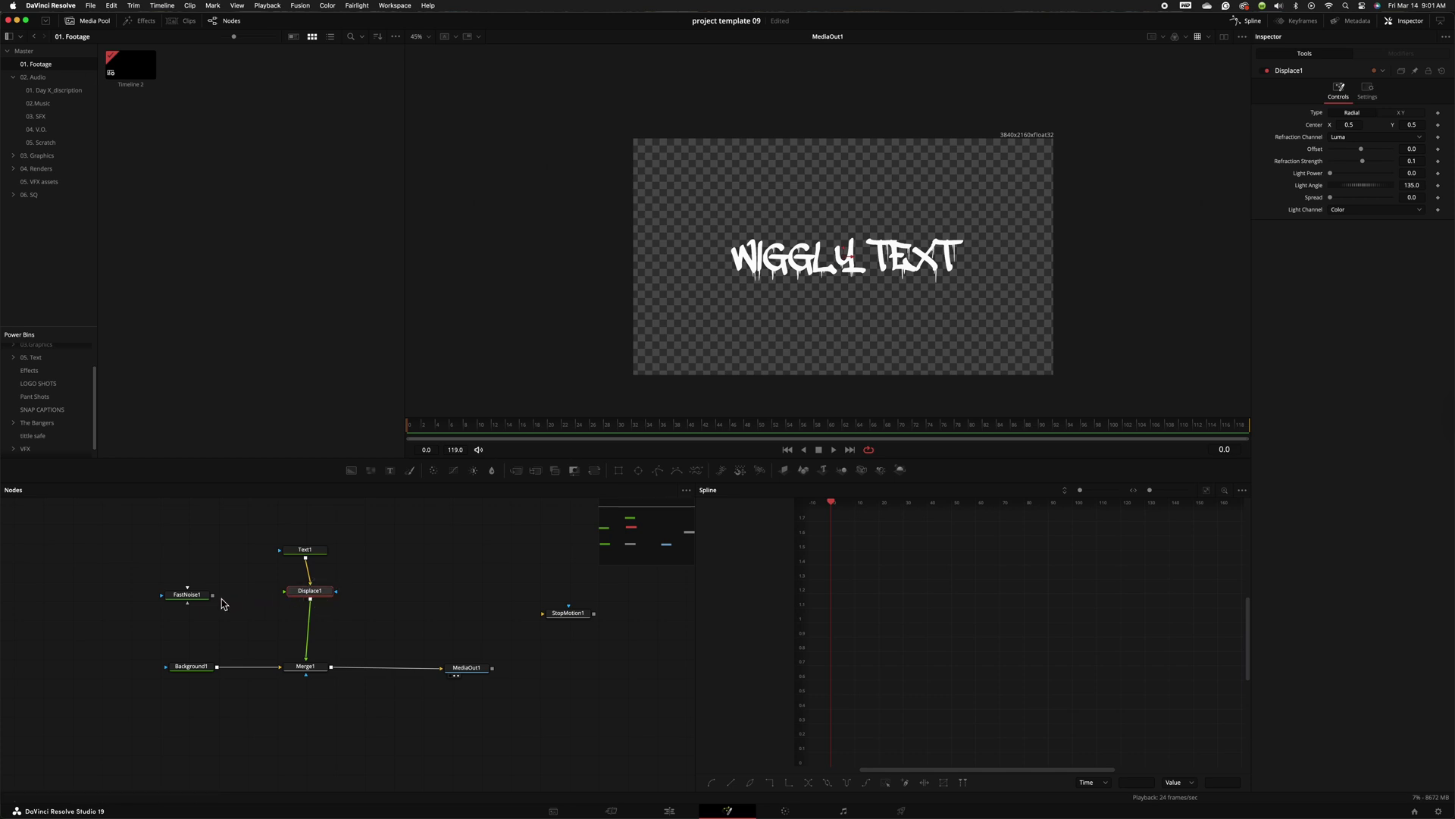
drag(212, 594, 299, 597)
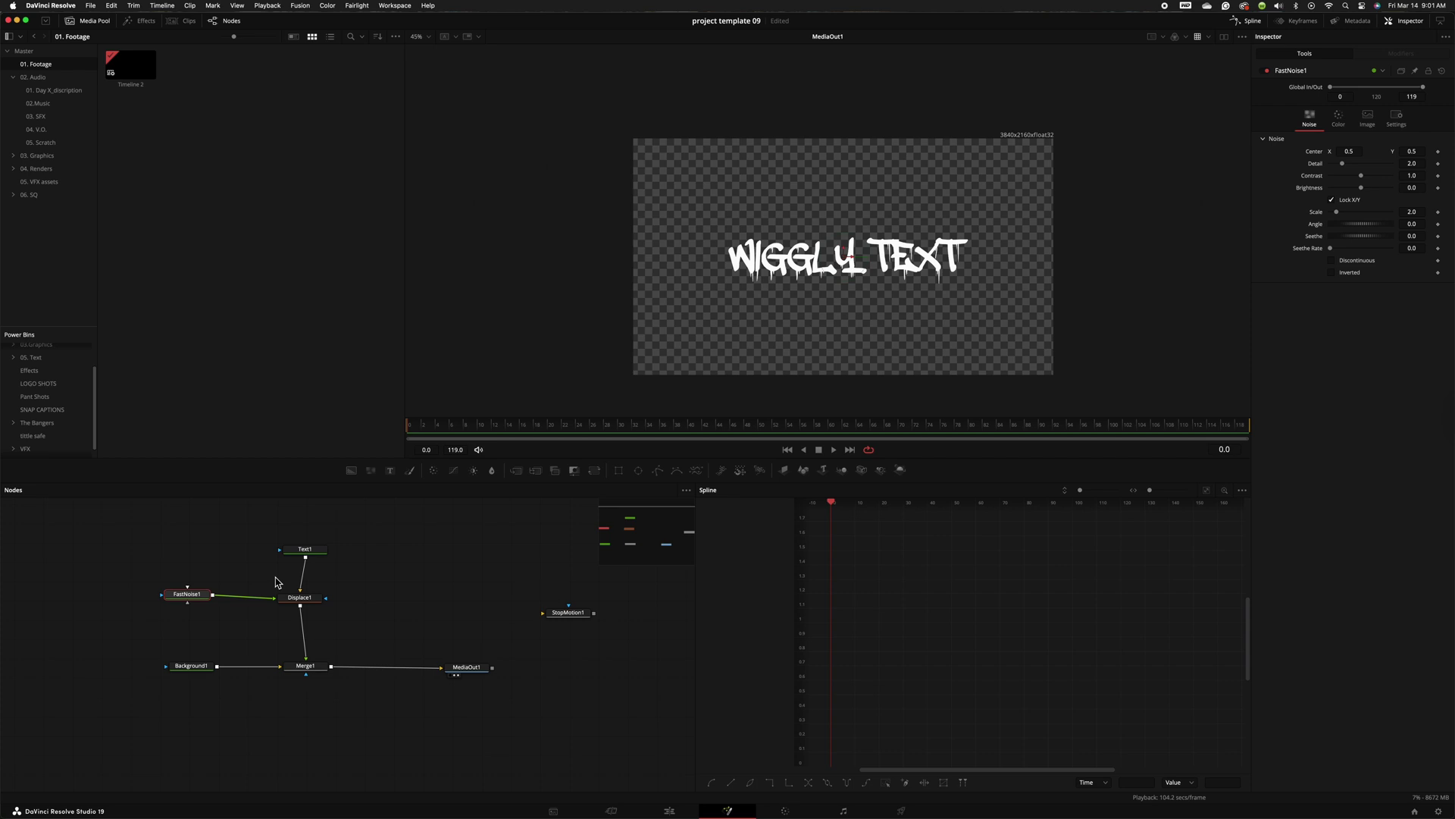
click(1225, 40)
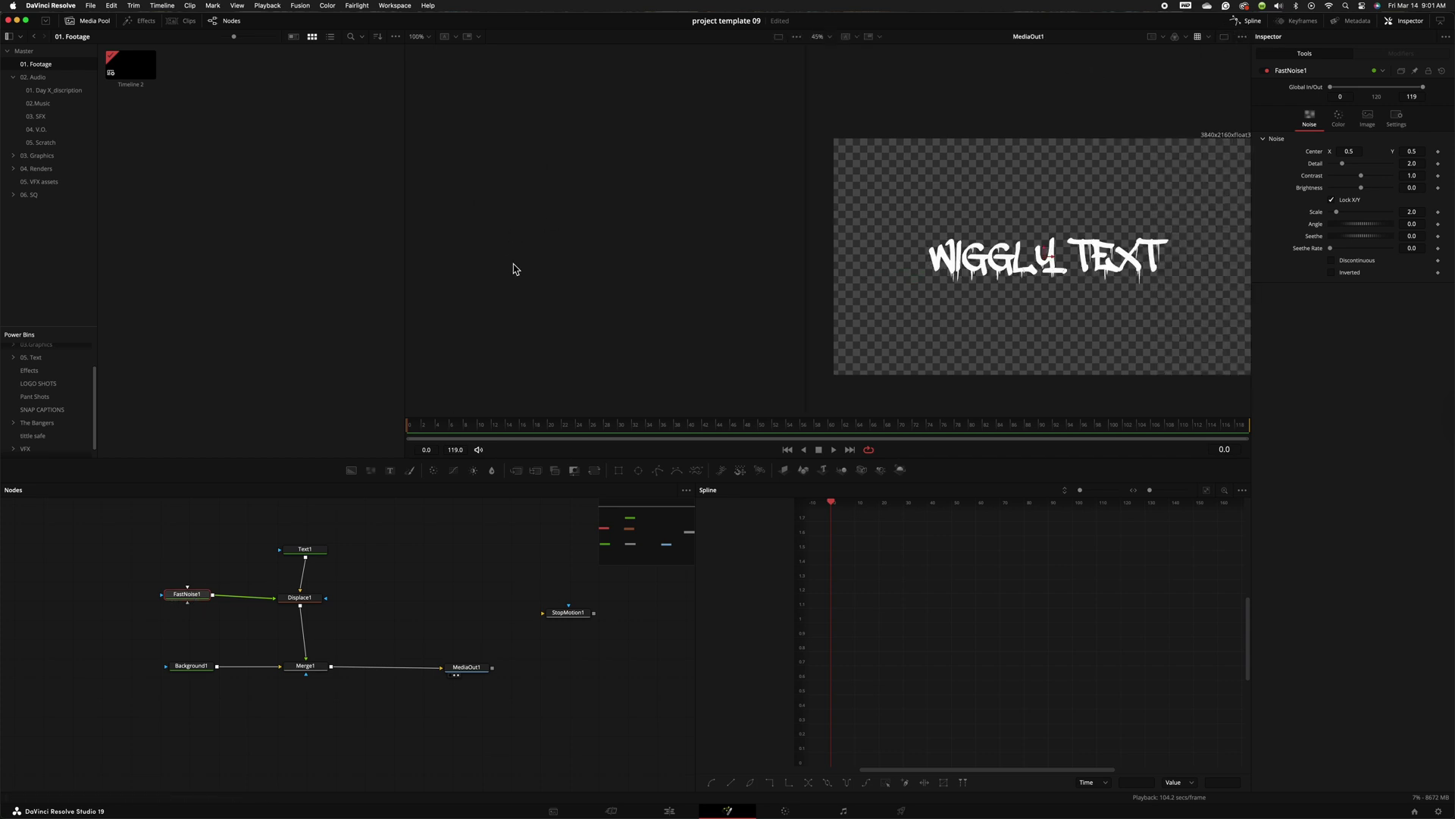
drag(189, 597, 546, 306)
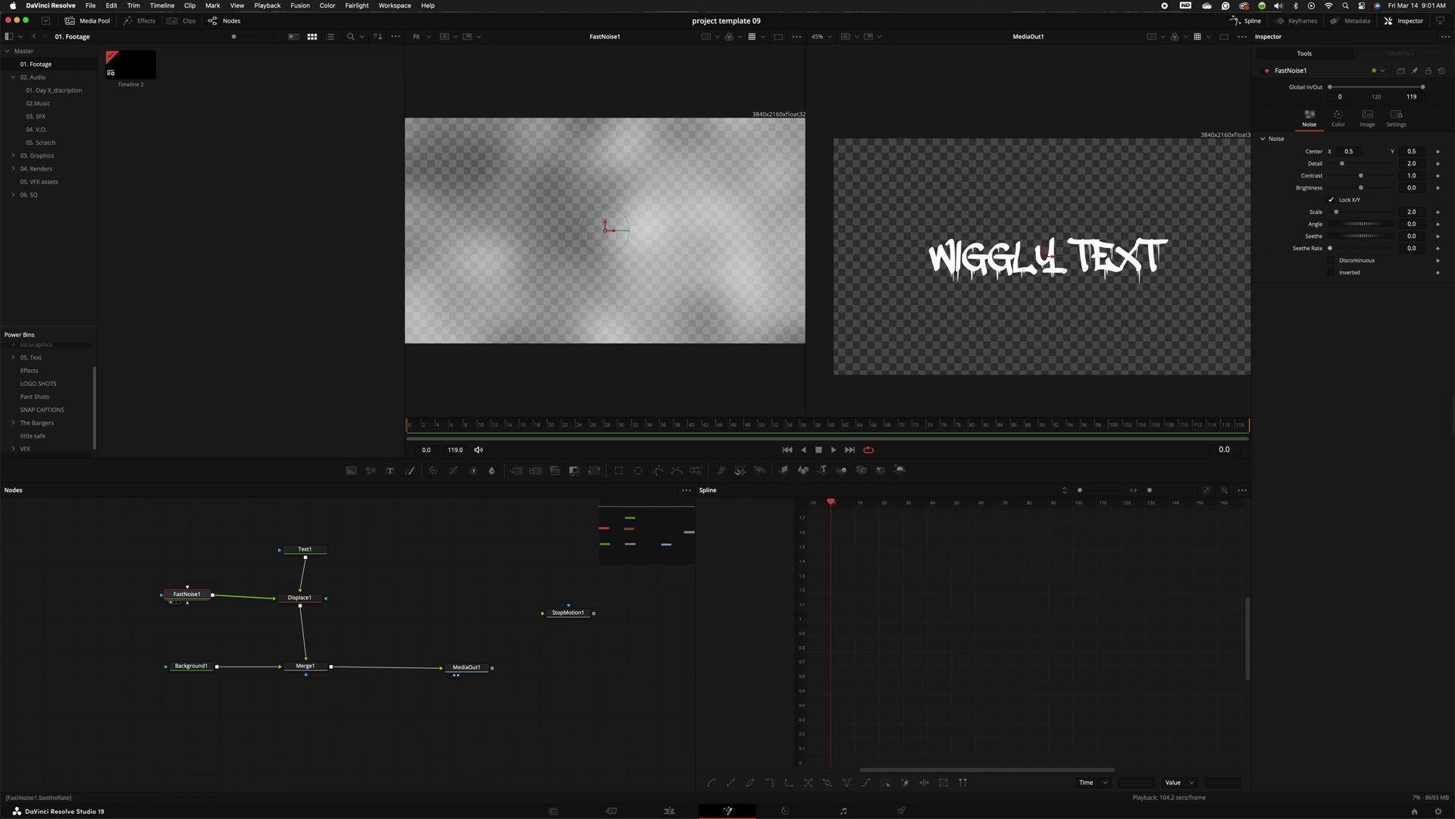
Step: Set FastNoise1's Seethe Rate to 1.2 and preview the animated noise
drag(1330, 248, 1414, 251)
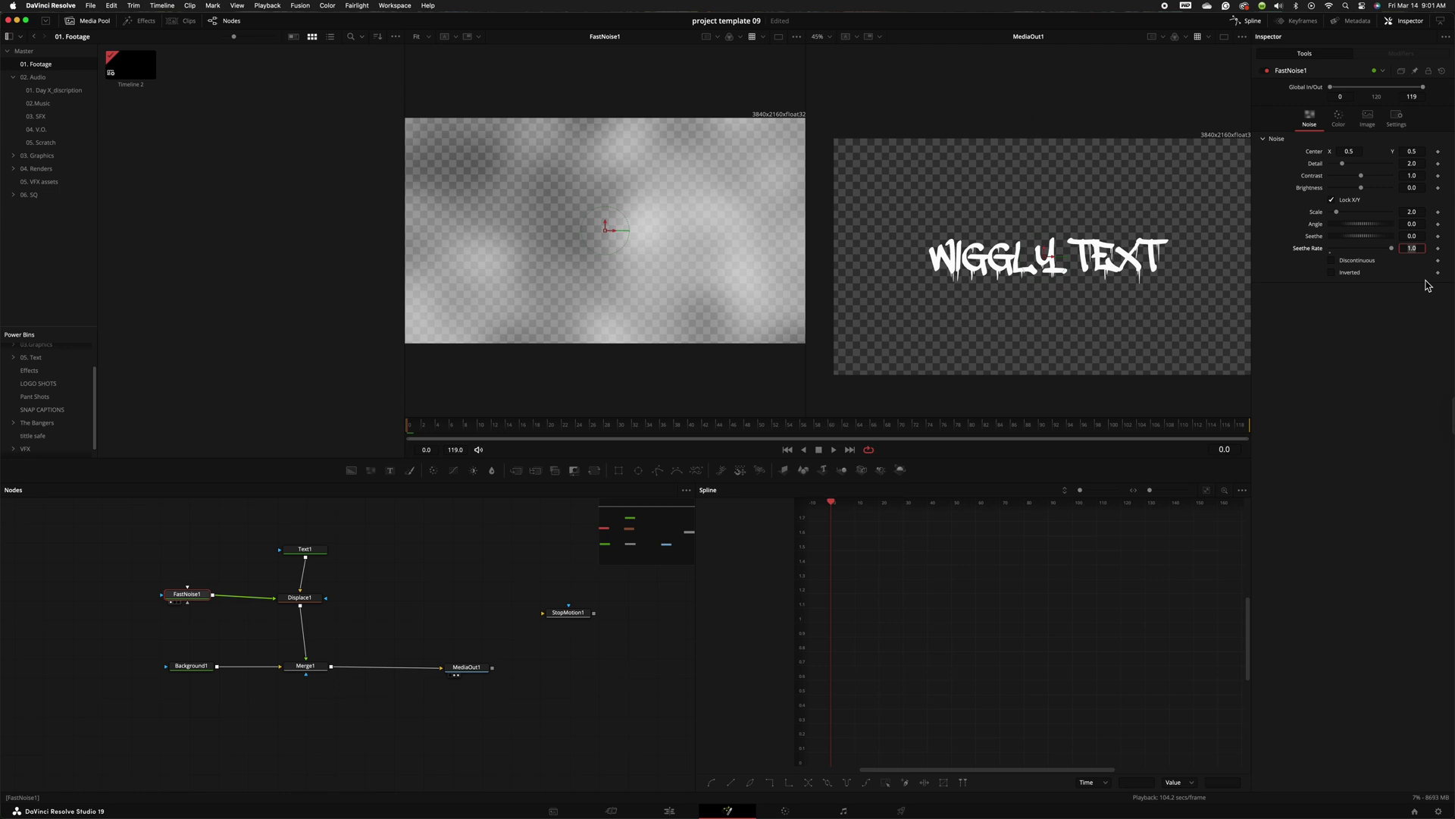
key(Tab)
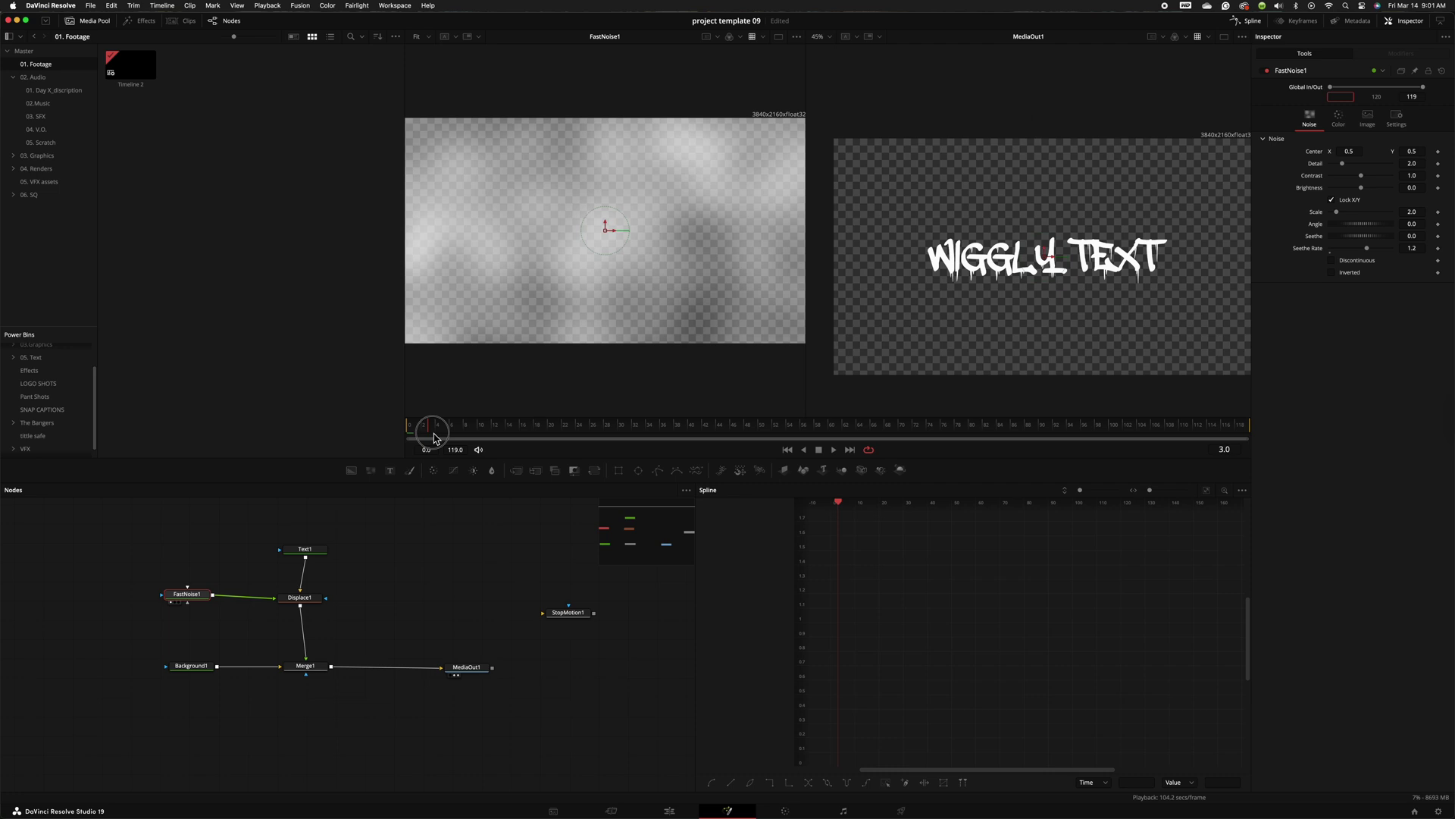
click(834, 452)
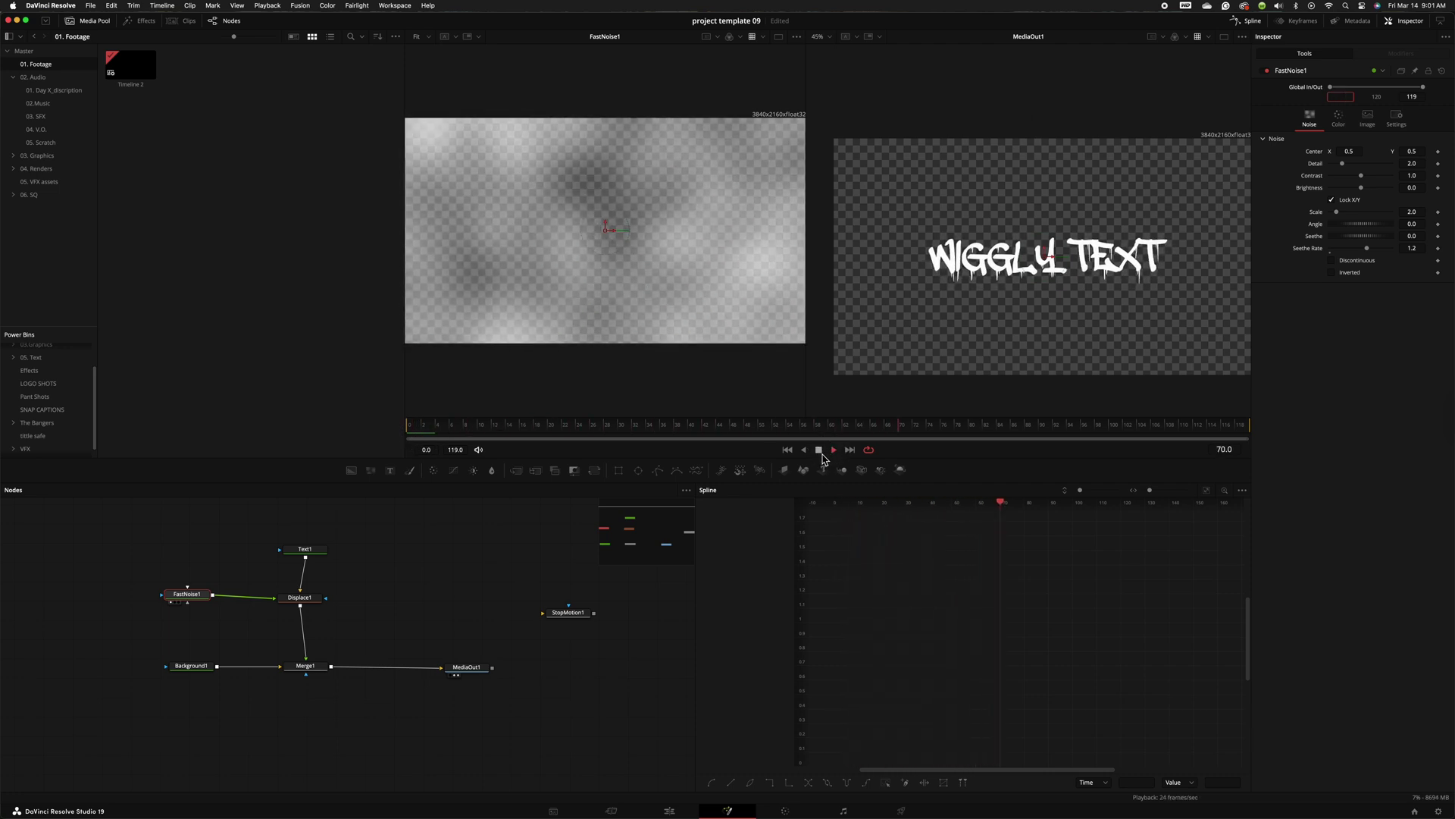
click(818, 449)
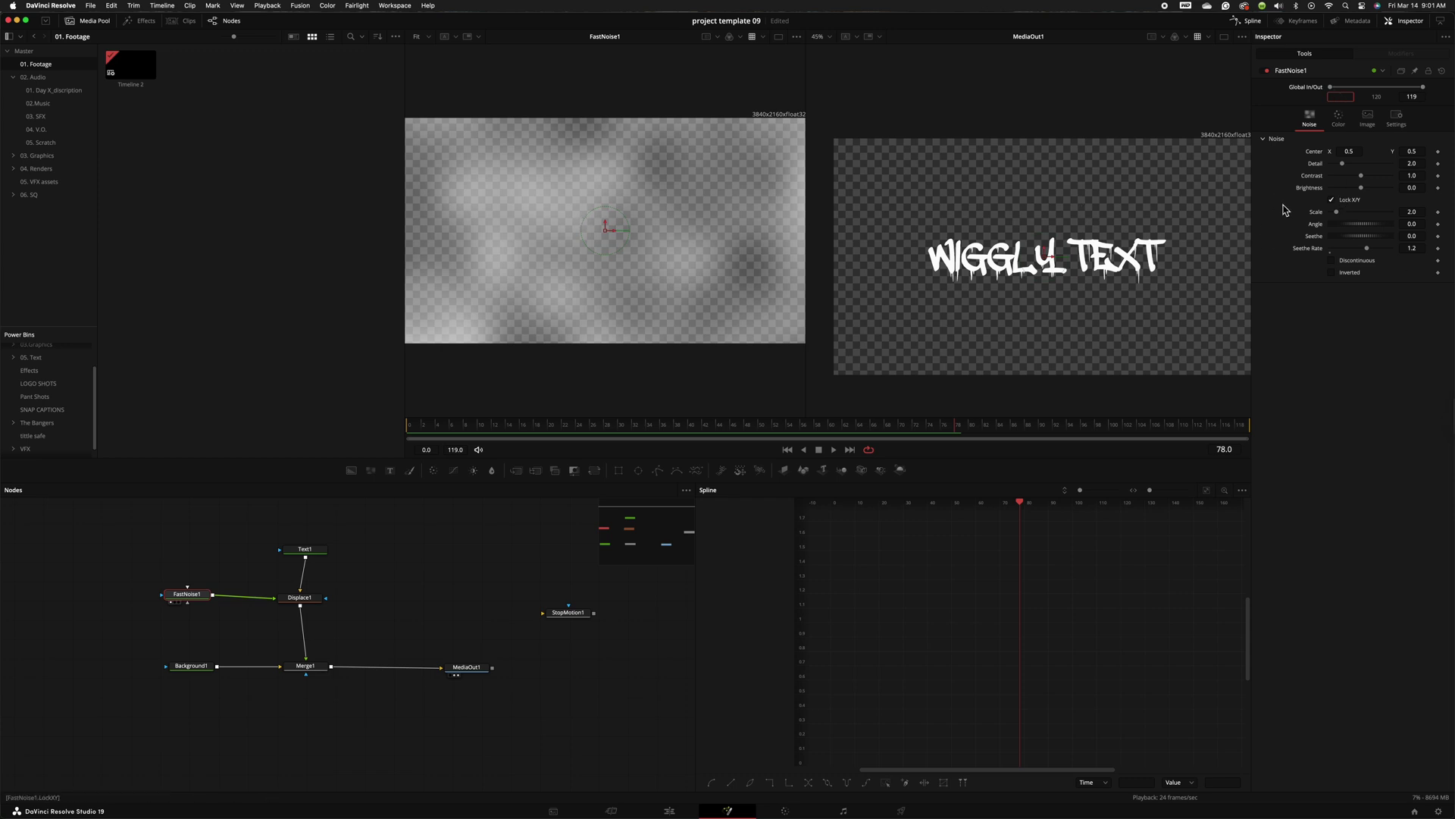
Step: Set the noise Scale to 50 and Detail to 0.55, then preview the finer grain
click(1413, 213)
text(500)
key(Tab)
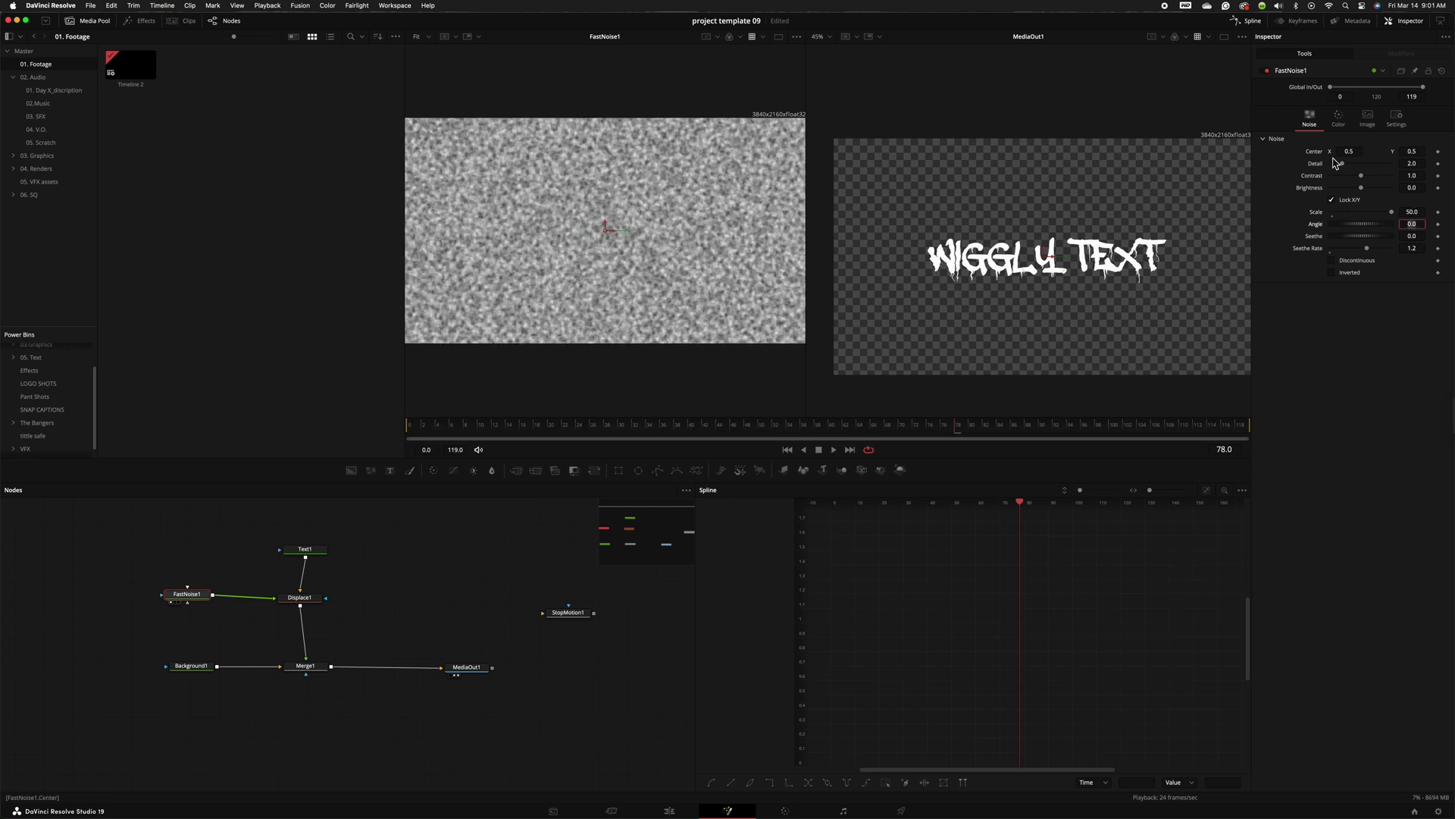
drag(1341, 164, 1333, 173)
drag(957, 424, 464, 436)
key(space)
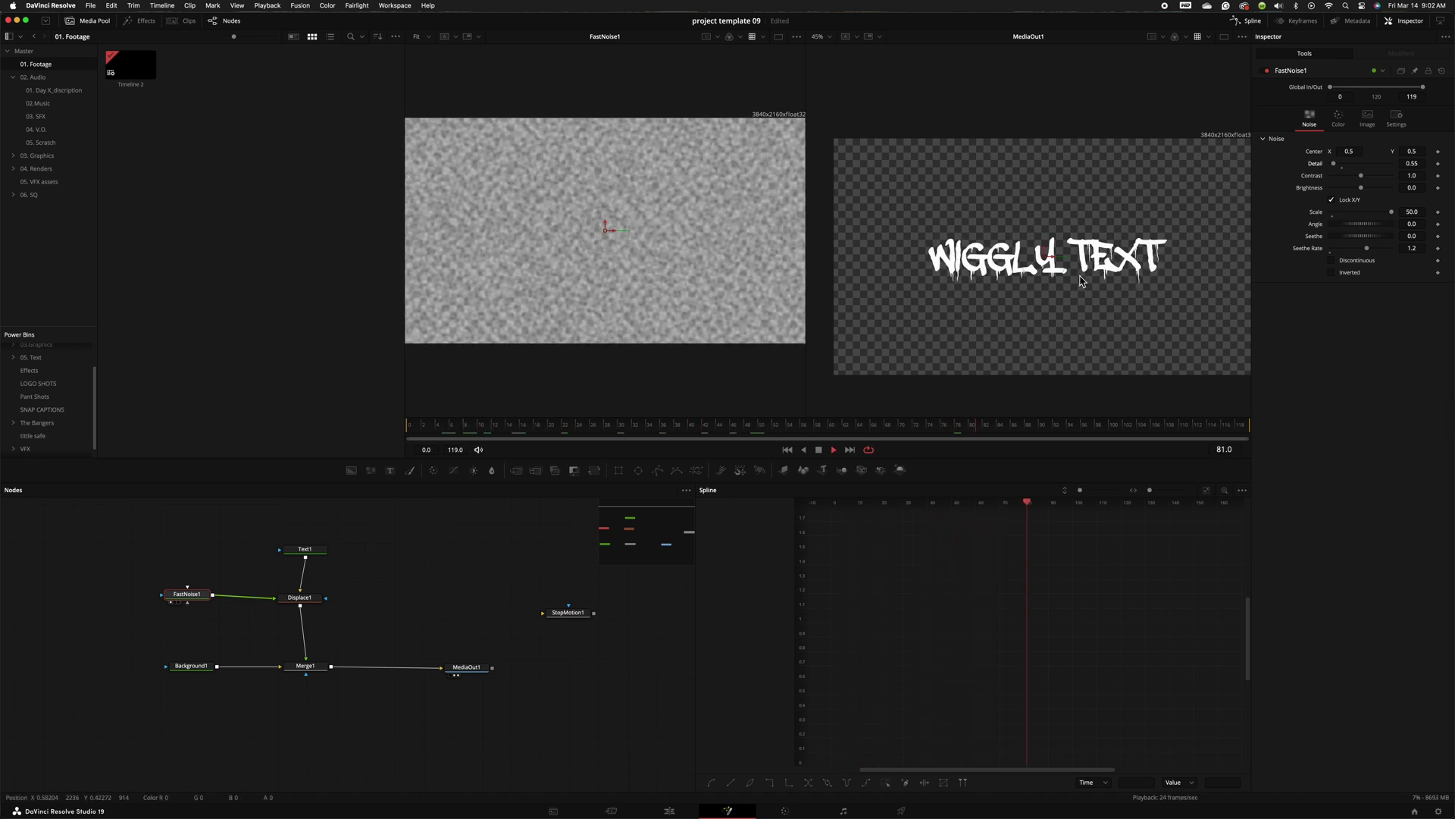
key(space)
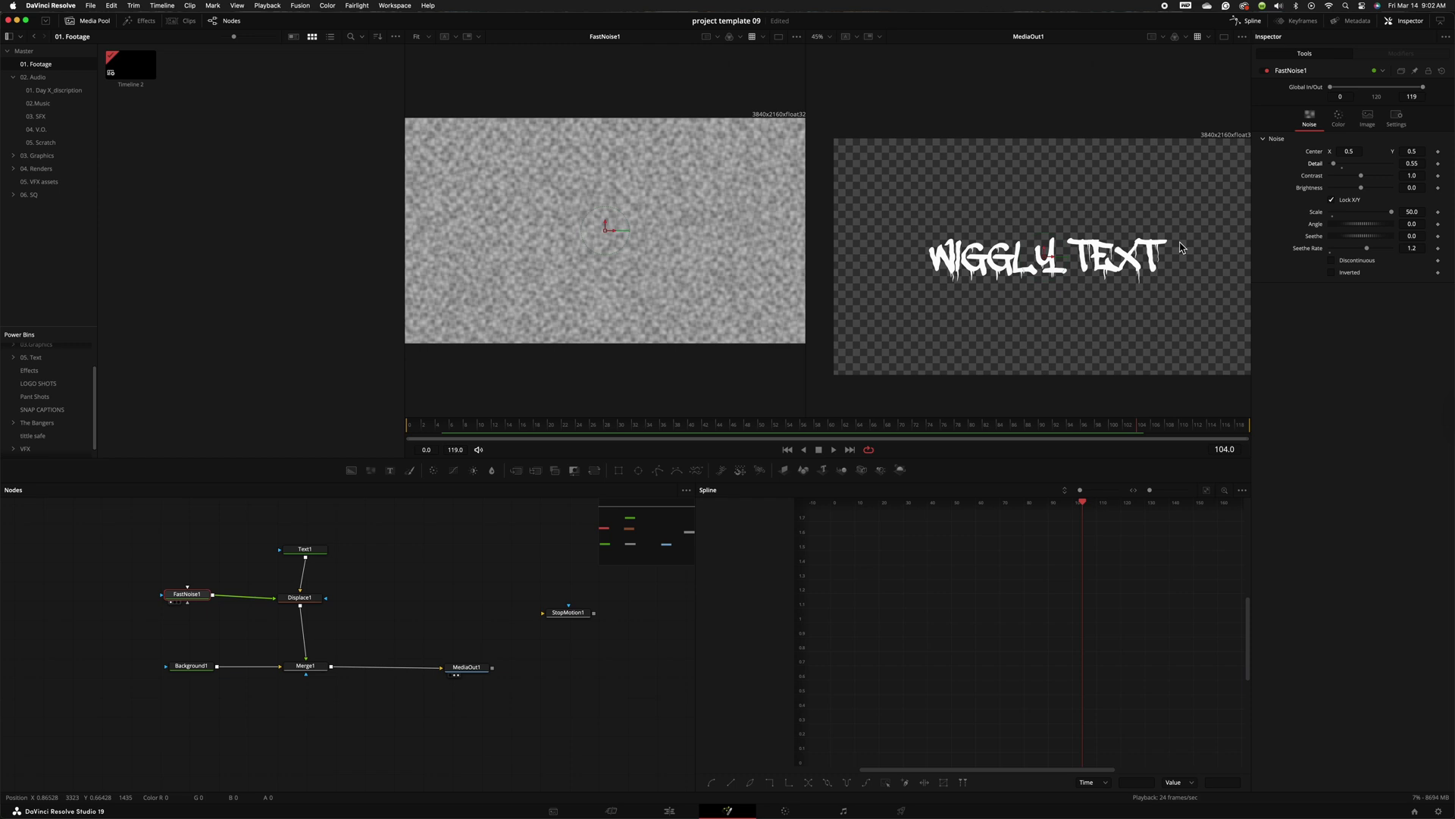
Step: Switch Displace1 to XY displacement and start a playback preview
click(311, 599)
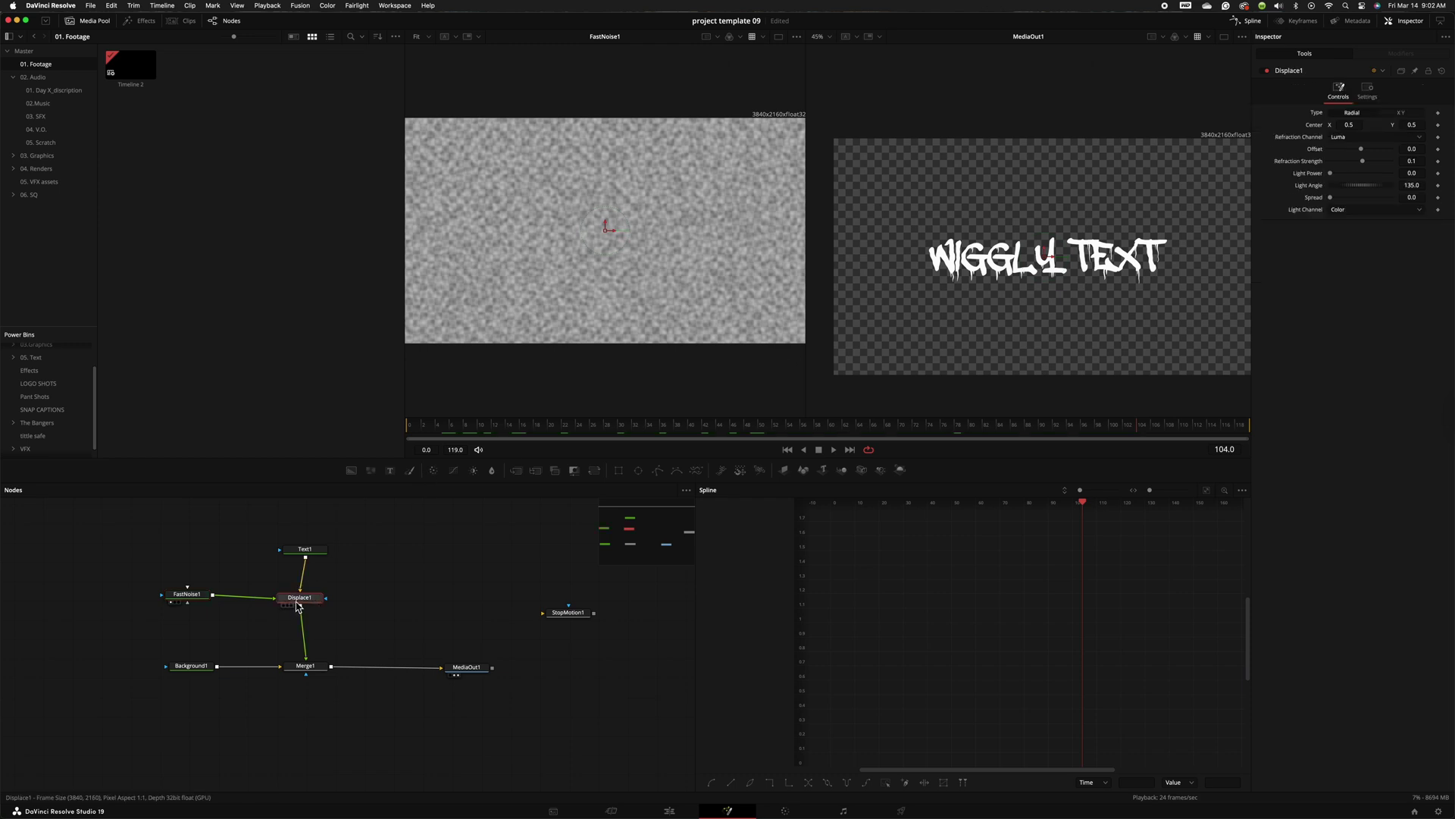
drag(298, 607, 303, 610)
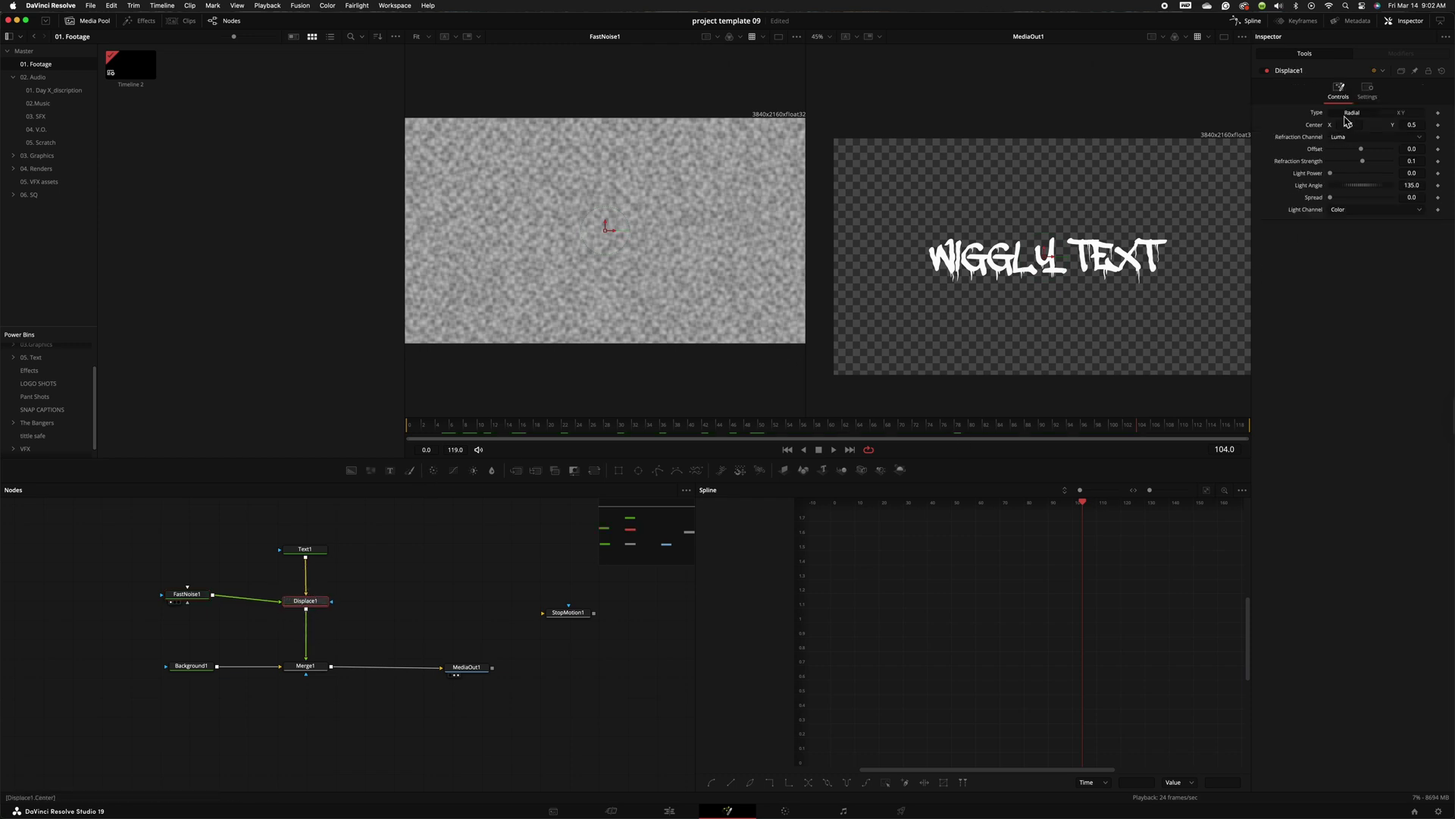
click(1403, 115)
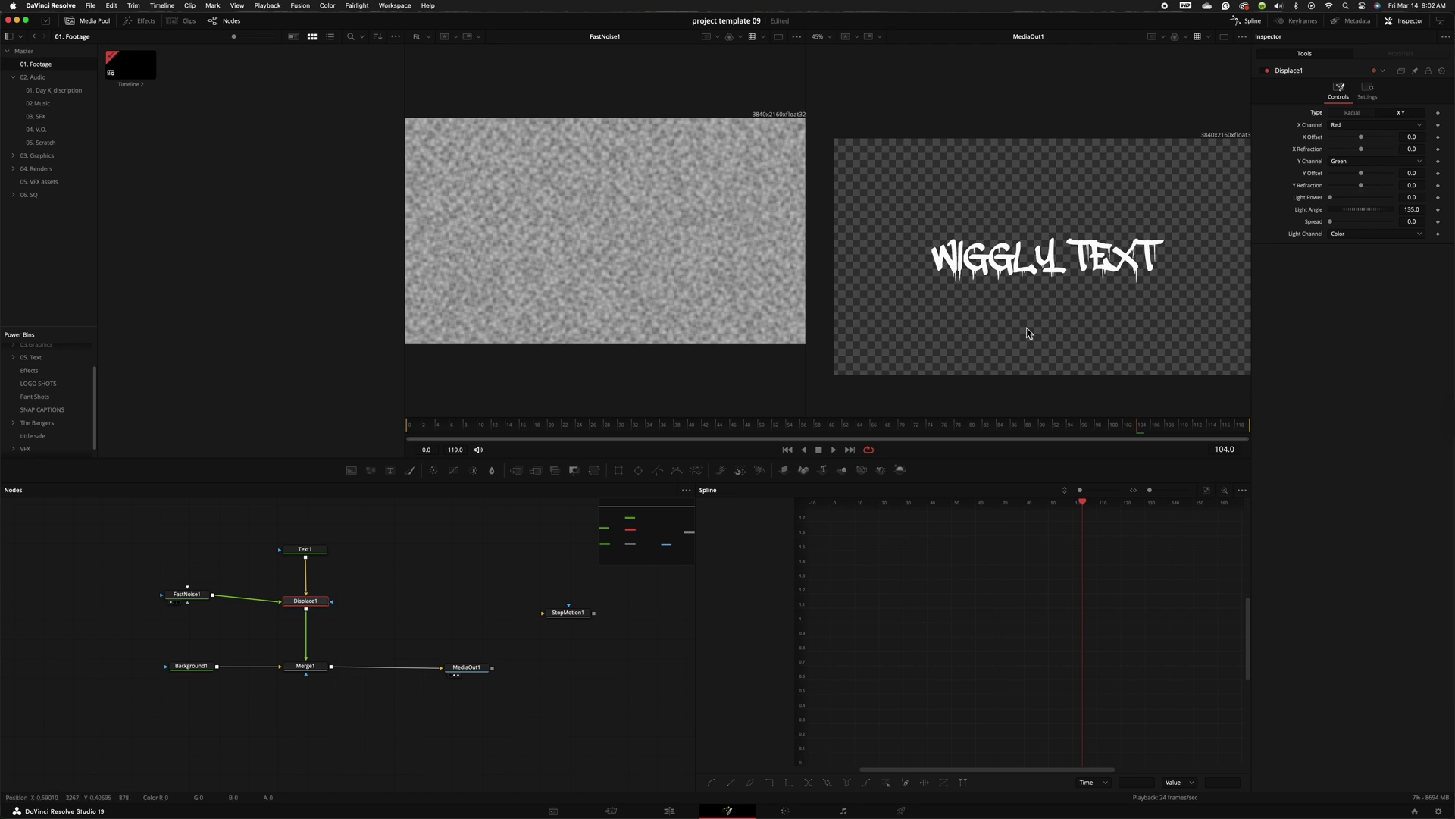
key(space)
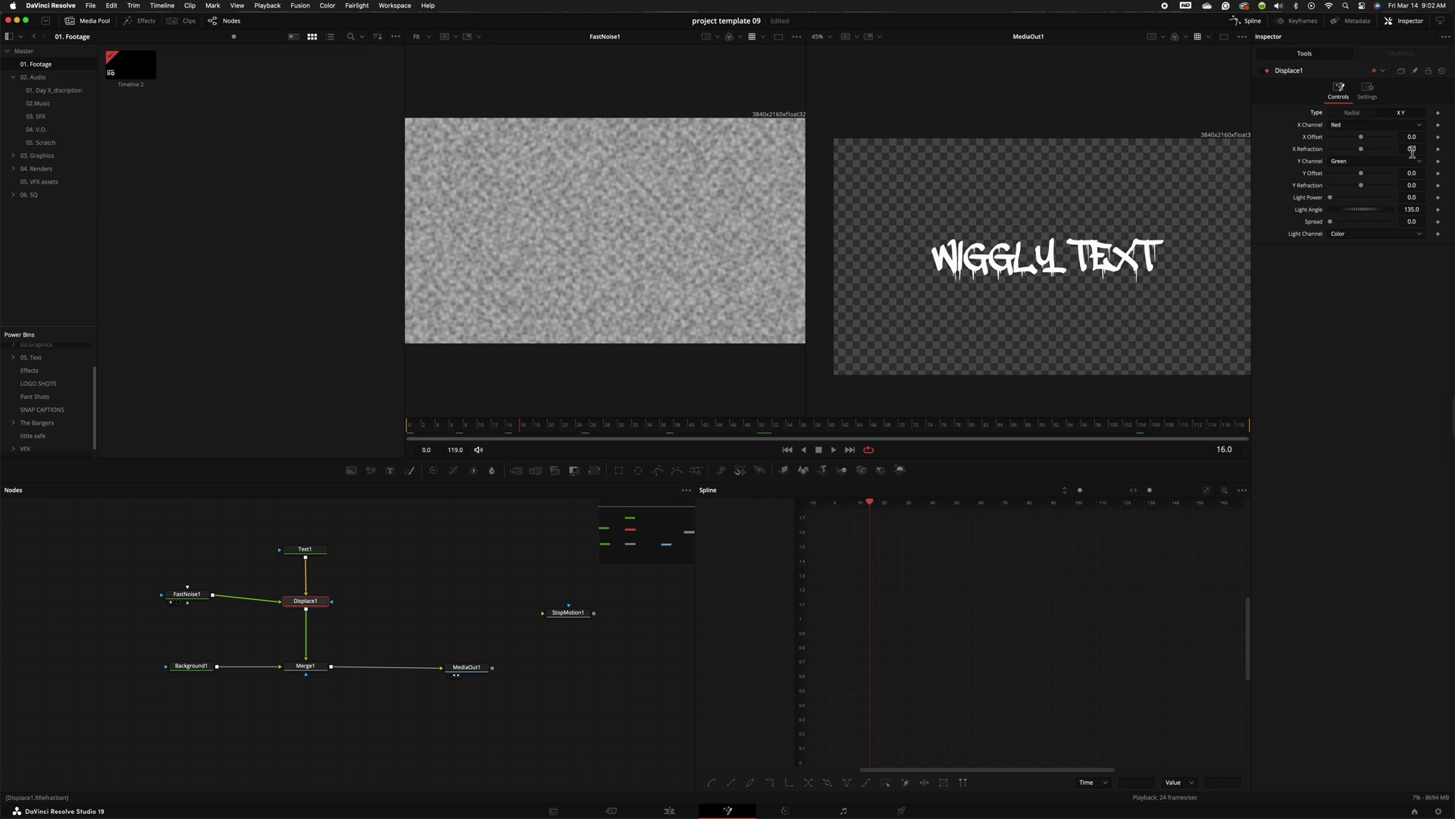
Step: Set Displace1's X Refraction to -0.0027 and Y Refraction to 0.0043
mouse_move(1412, 151)
mouse_down()
mouse_move(1411, 185)
mouse_move(1363, 149)
mouse_move(1387, 151)
mouse_up()
key(super+z)
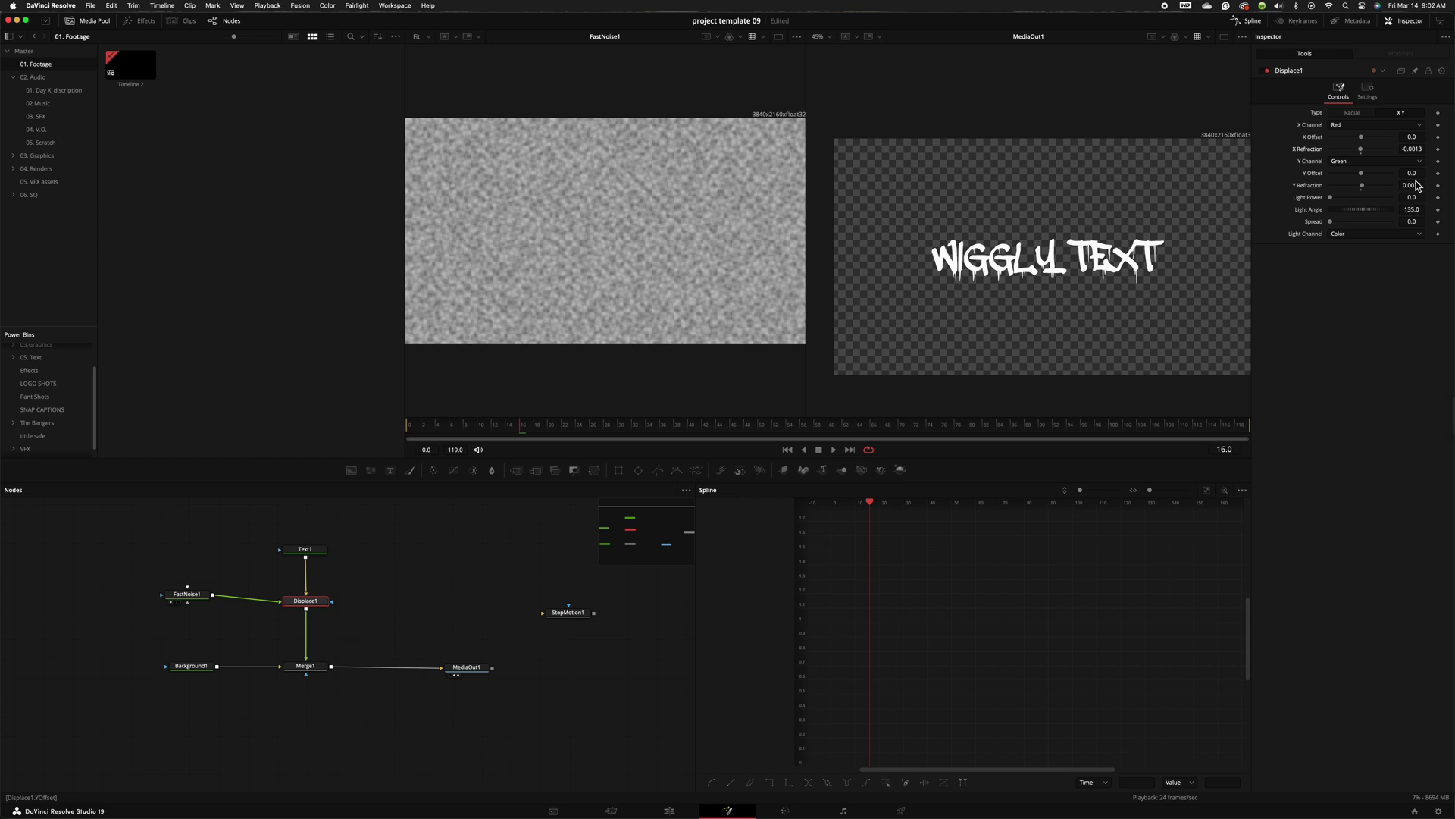
drag(1416, 185, 1414, 156)
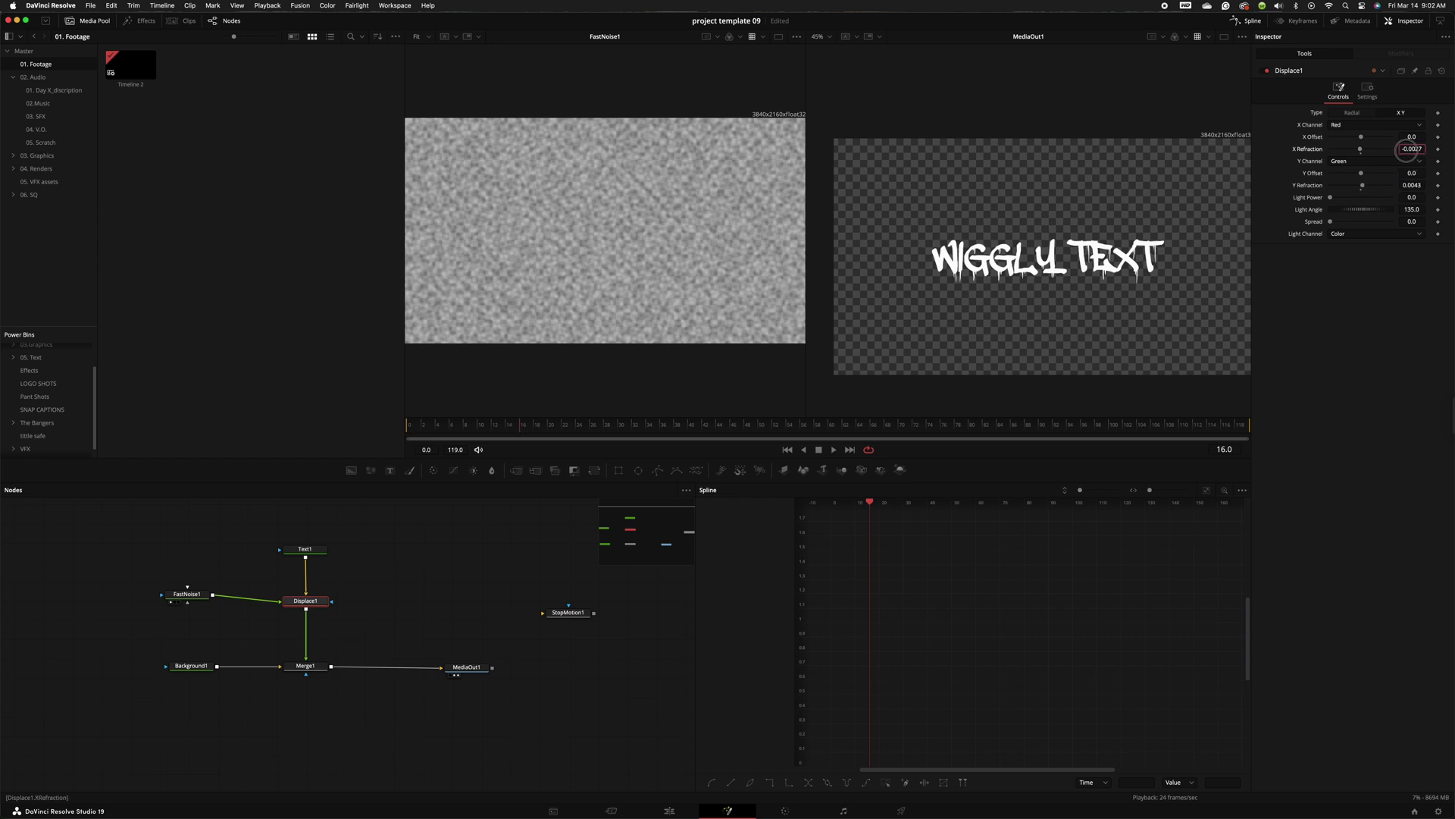
key(space)
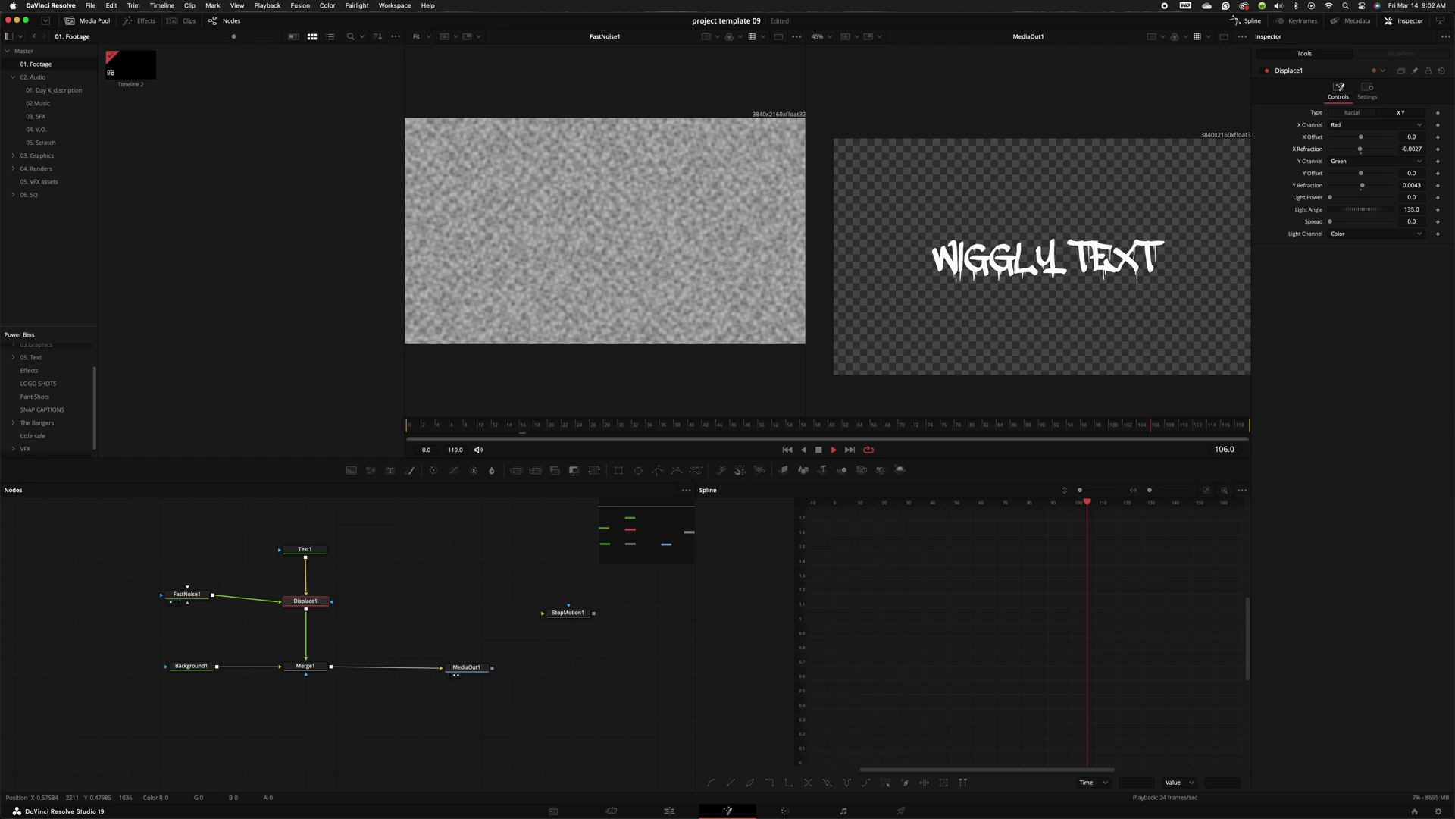
key(space)
Step: Raise FastNoise1's Seethe Rate to about 1.4 and play back the faster wiggle
click(188, 594)
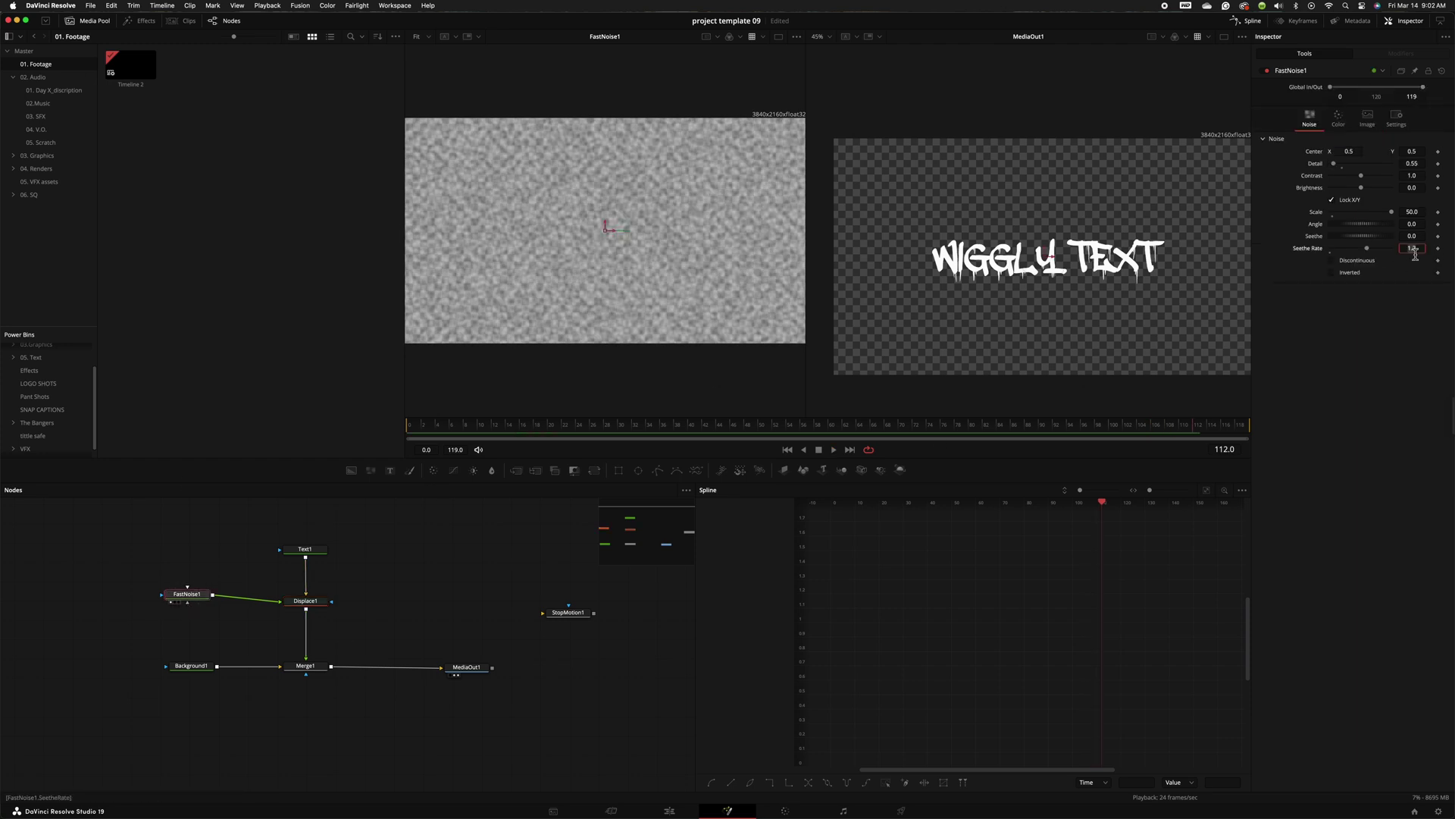
drag(1366, 248, 1375, 250)
key(space)
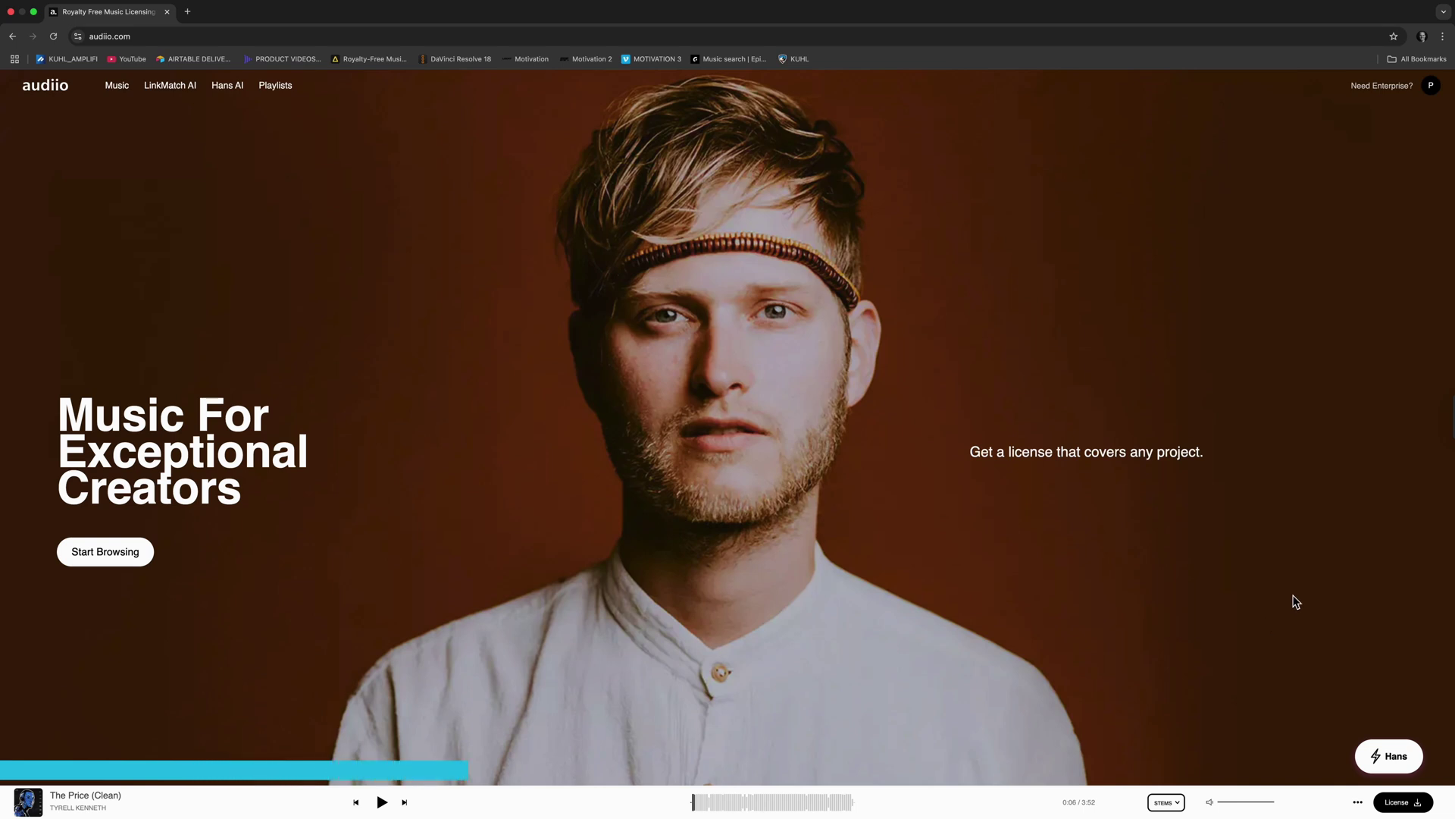
Step: Paste a YouTube song link into Audiio's Linkmatch search
click(119, 91)
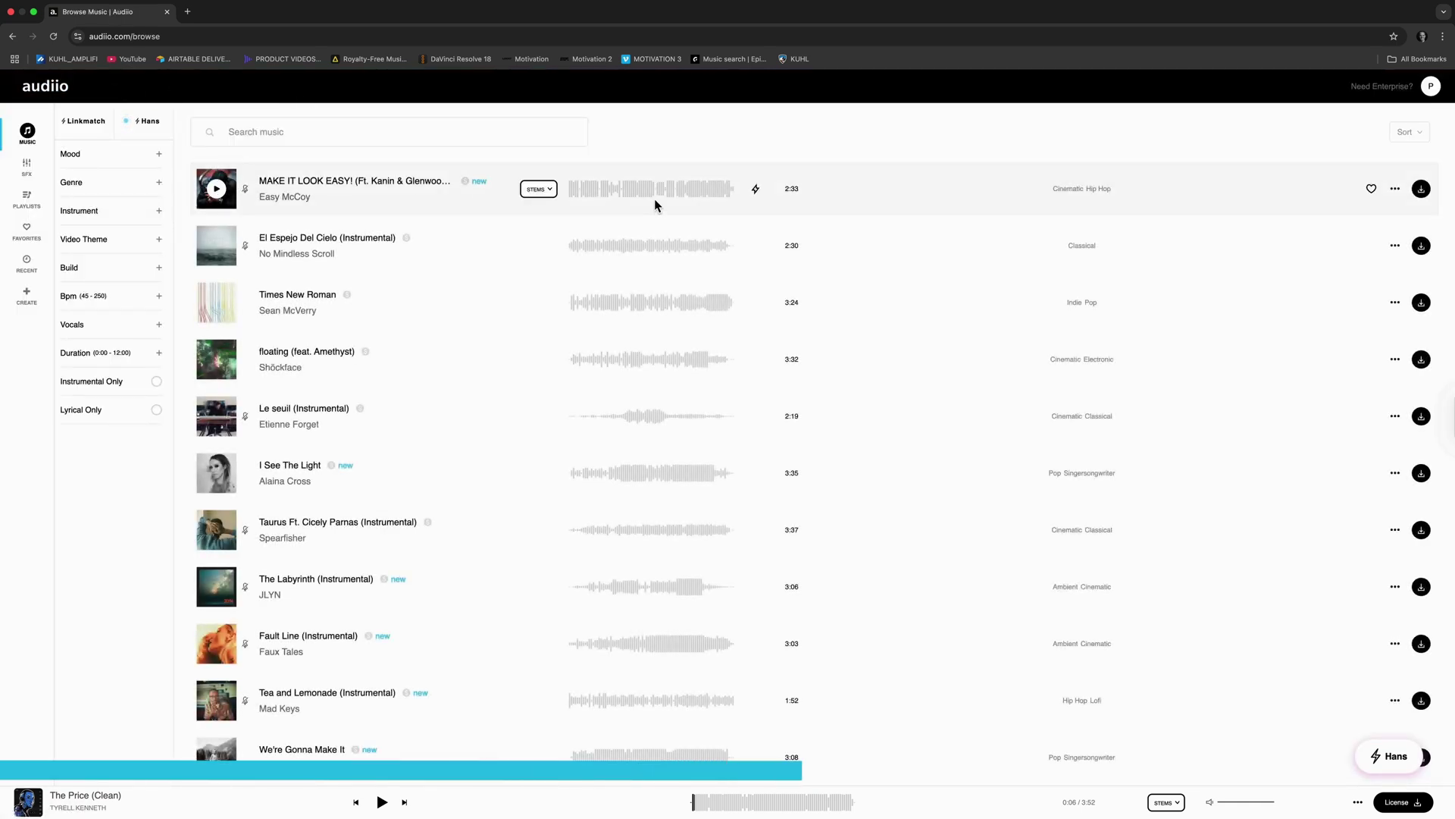
click(92, 132)
click(201, 346)
text(https://www.youtube.com/watch?v=KRnaqdMQyU0&list=RDKRnaqdMQyU0&start_radio=1)
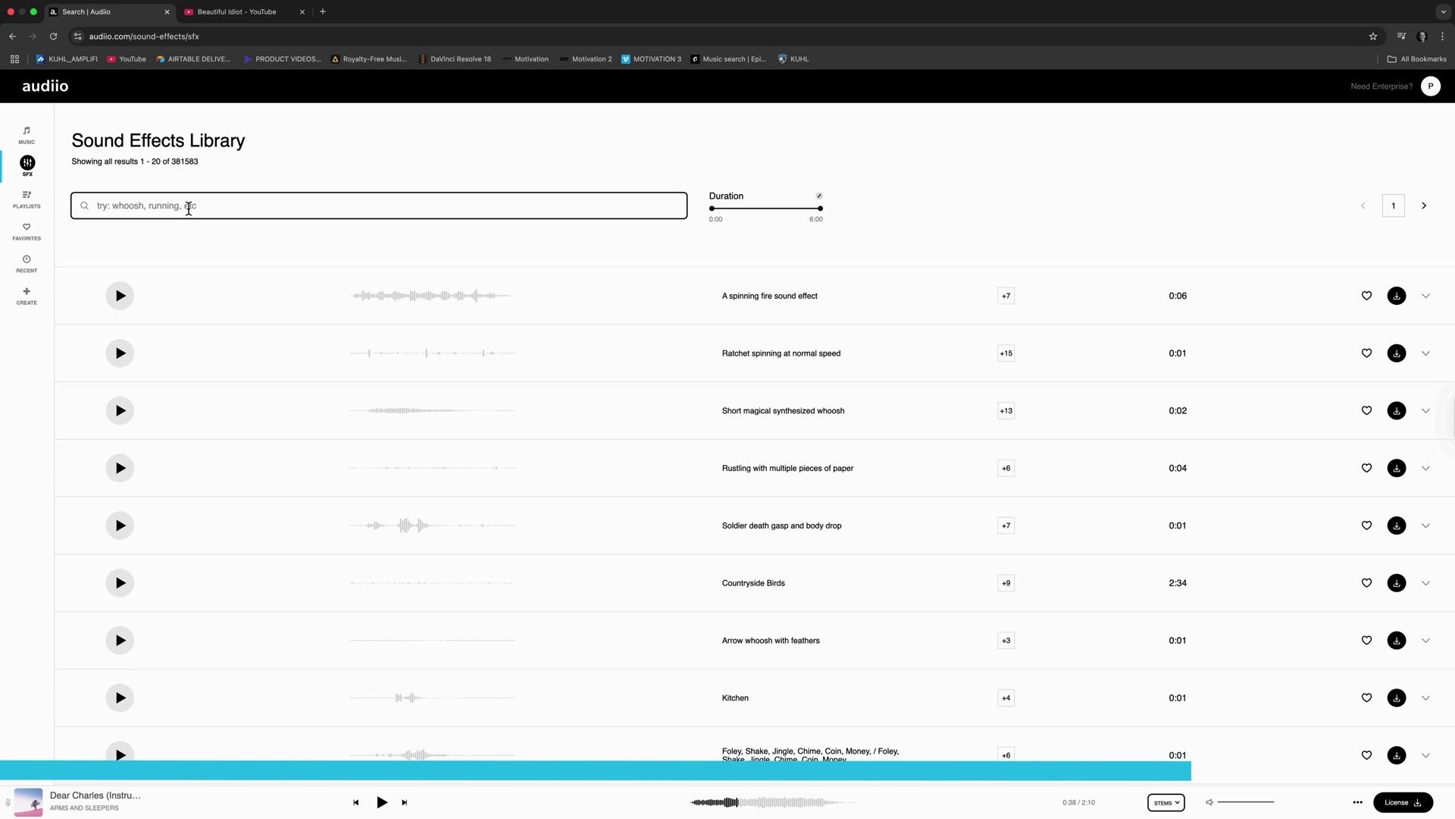
Step: Search Audiio's sound effects library for 'whoosh'
click(189, 206)
text(whoos)
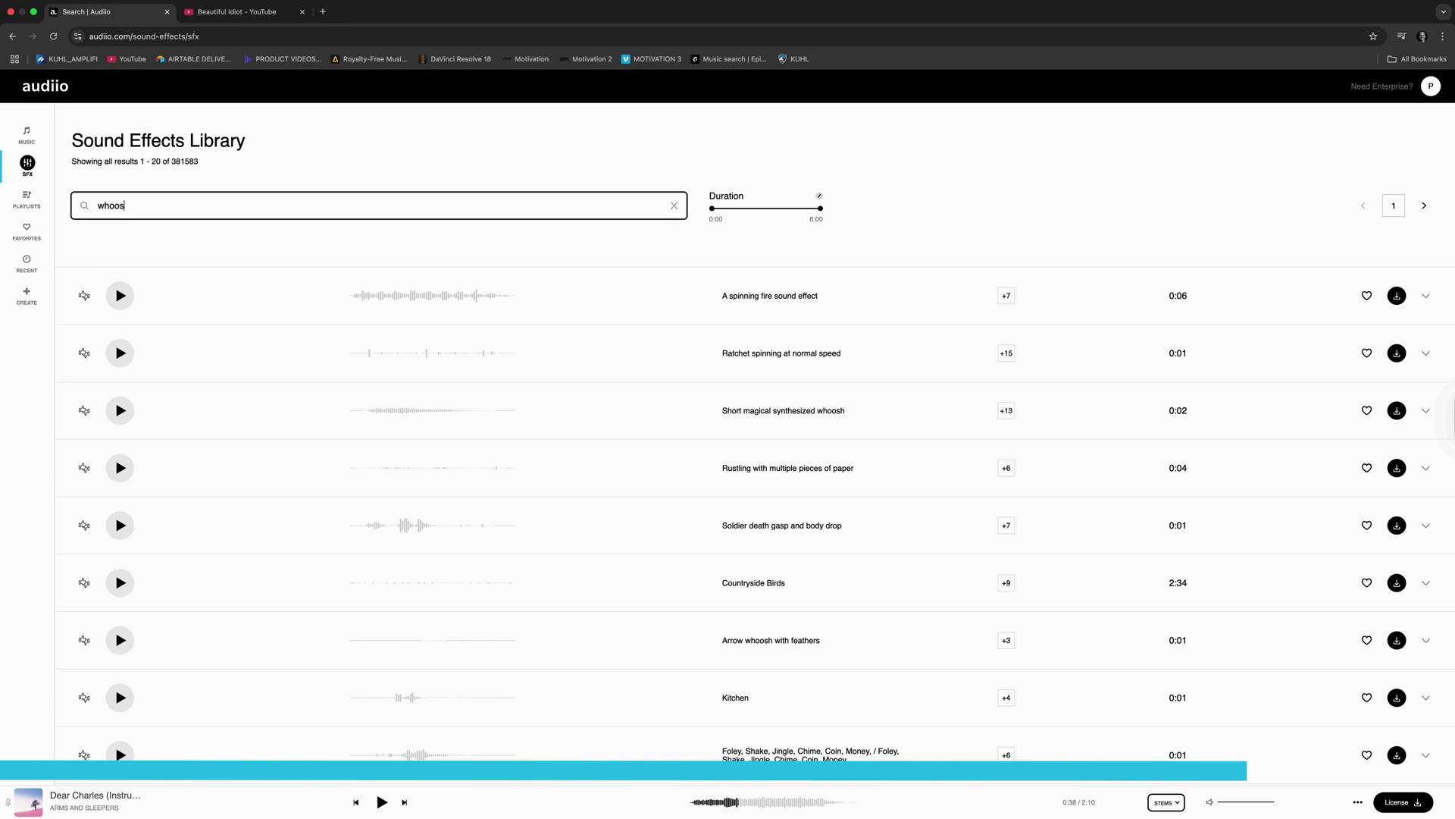
text(h)
key(Return)
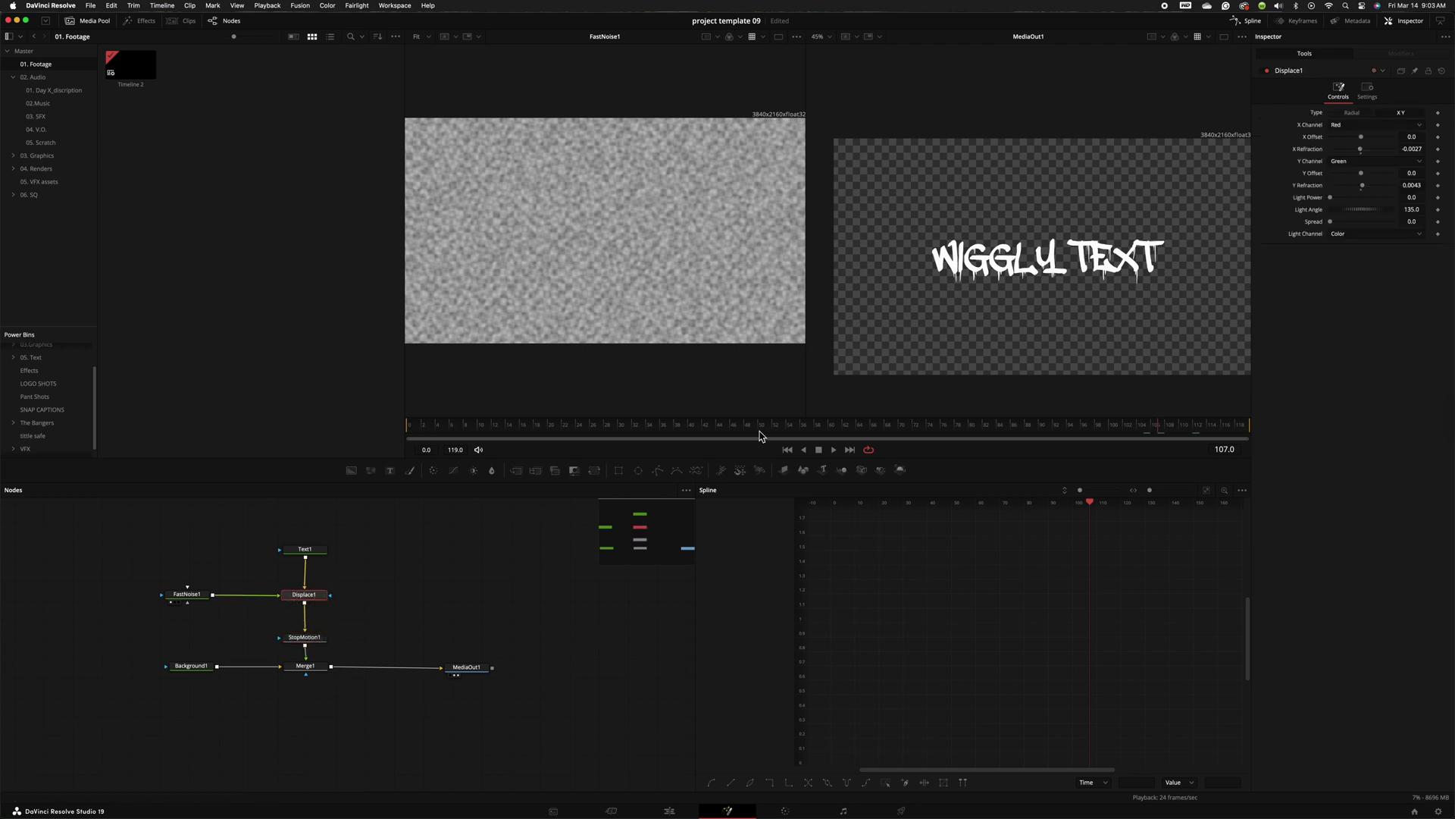
Step: Insert StopMotion1 between Displace1 and Merge1 and preview in a single viewer
drag(712, 426, 409, 429)
key(space)
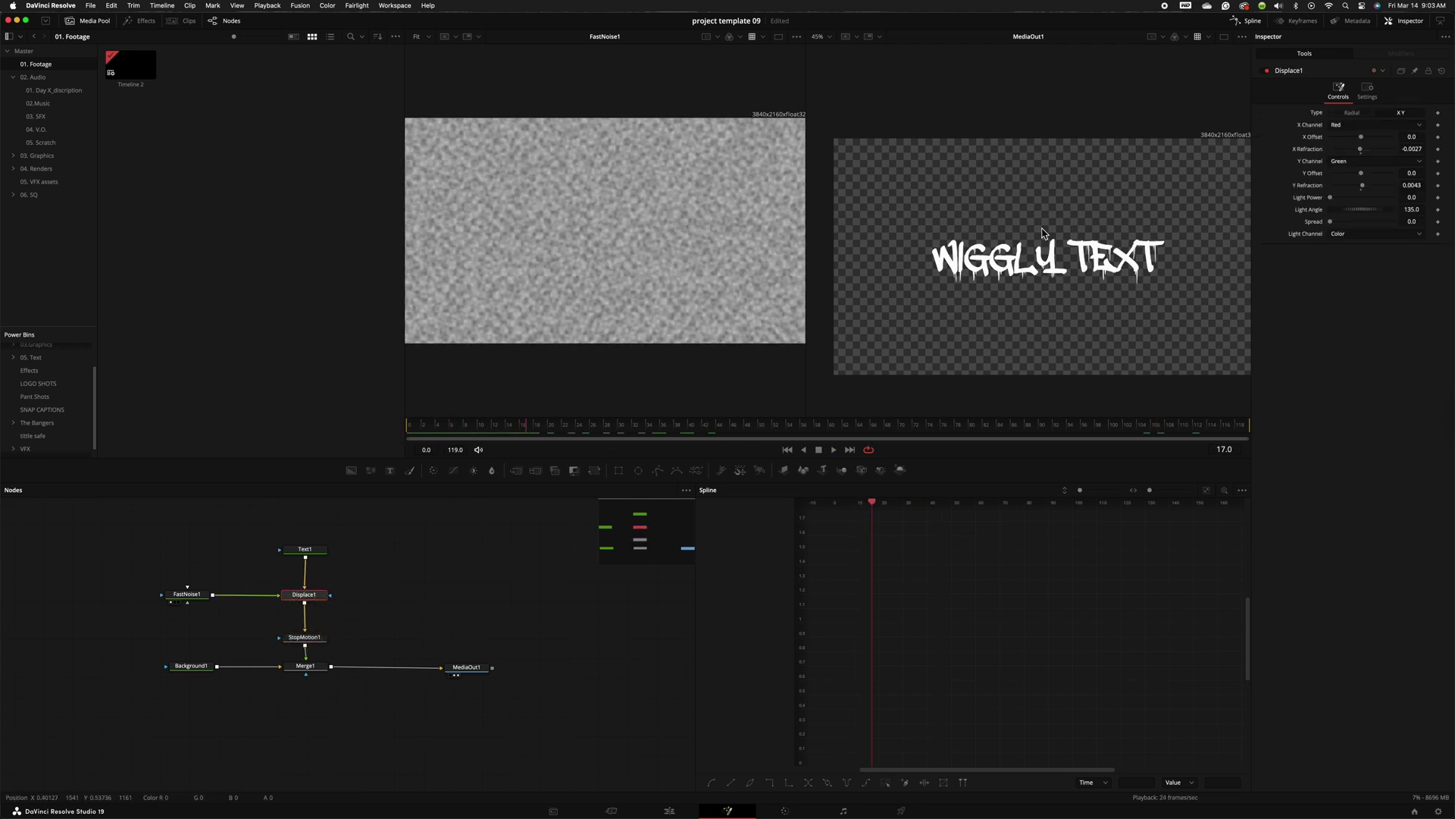
click(1224, 36)
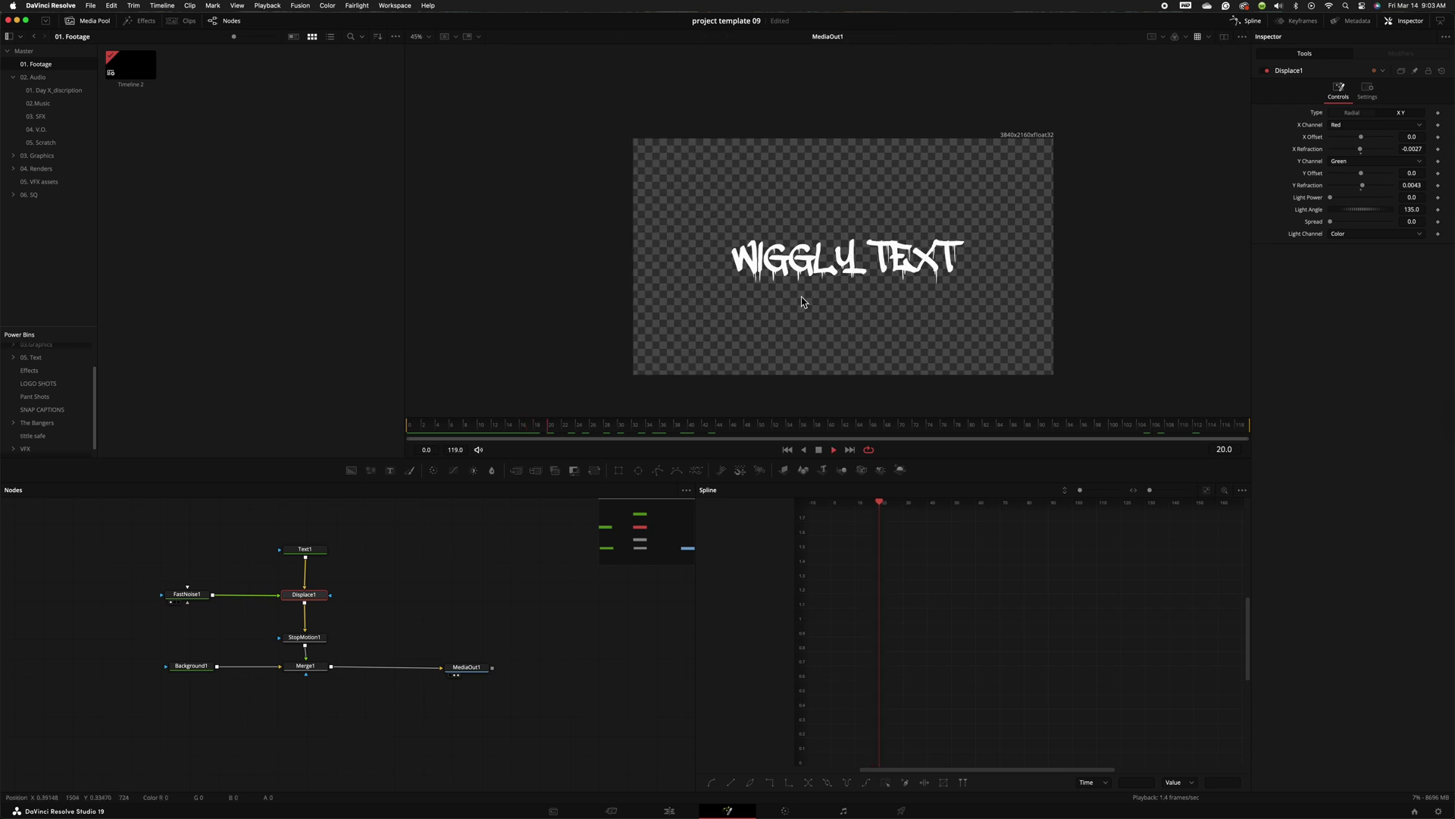
key(space)
Step: Lower StopMotion1's Frame Repeat to 2 and replay the comp
drag(305, 638, 307, 629)
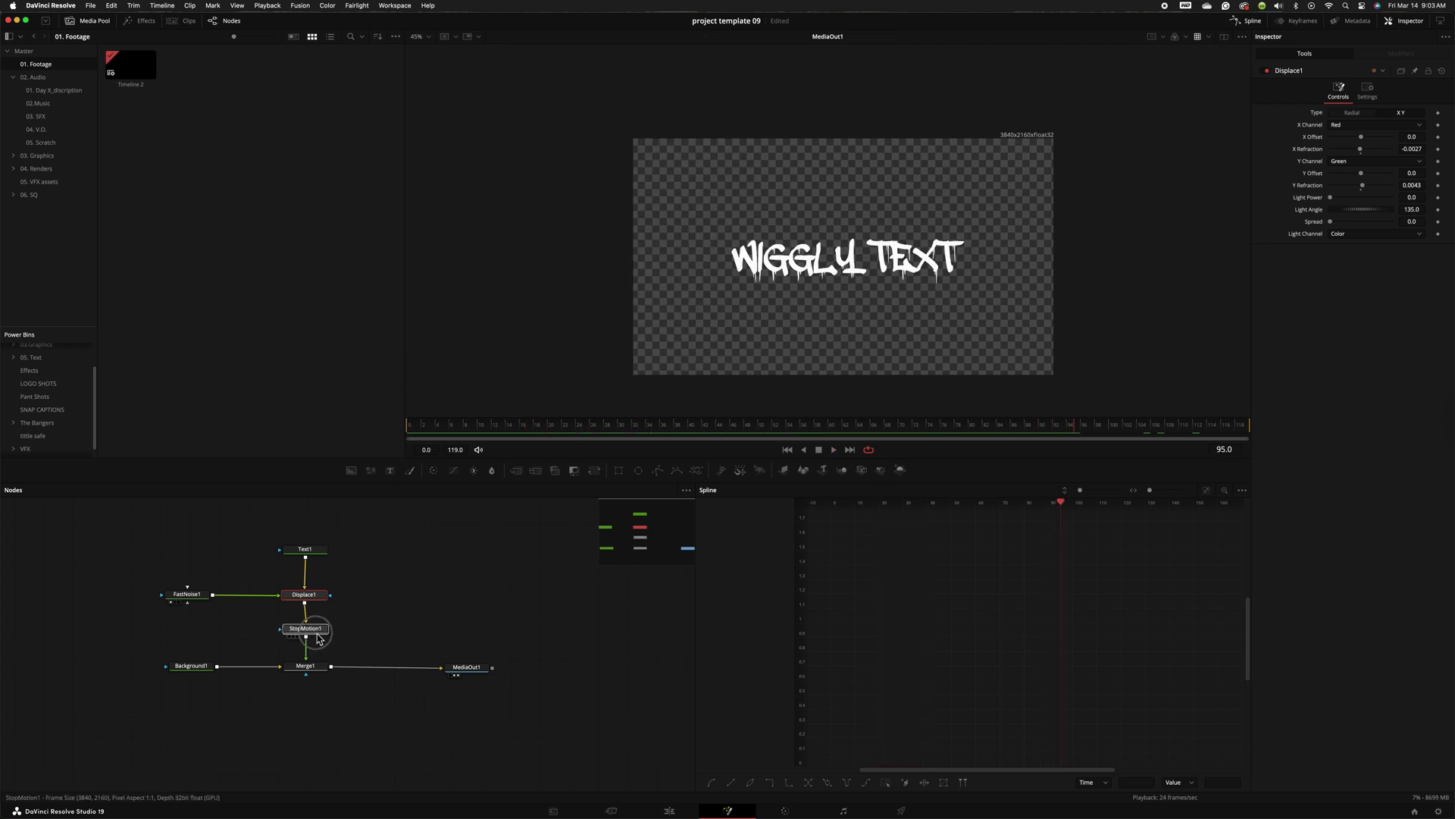
click(1337, 127)
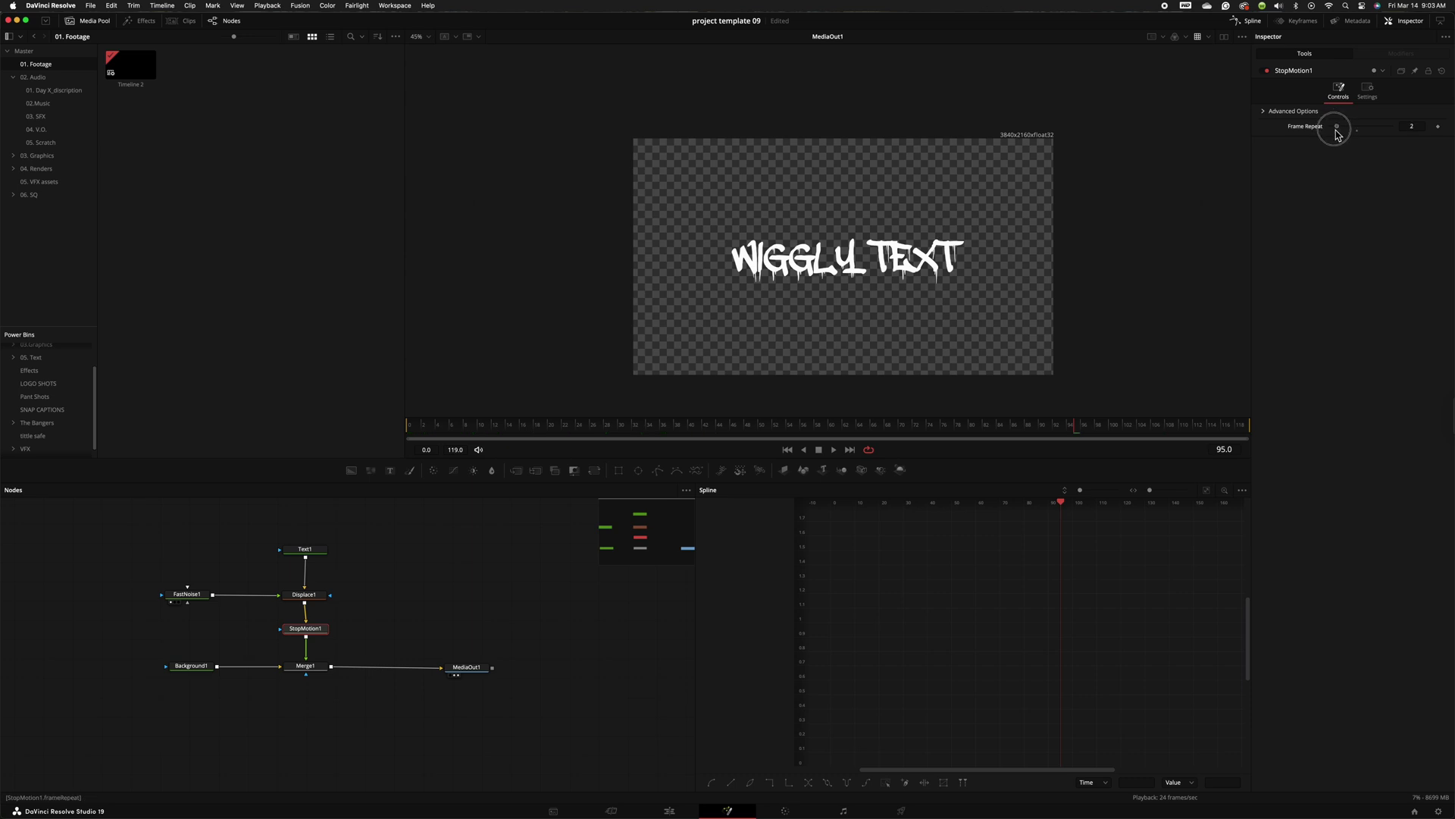
click(343, 437)
key(space)
Step: Raise Displace1's Y Refraction to 0.0105 and play back the stronger wobble
key(space)
click(311, 598)
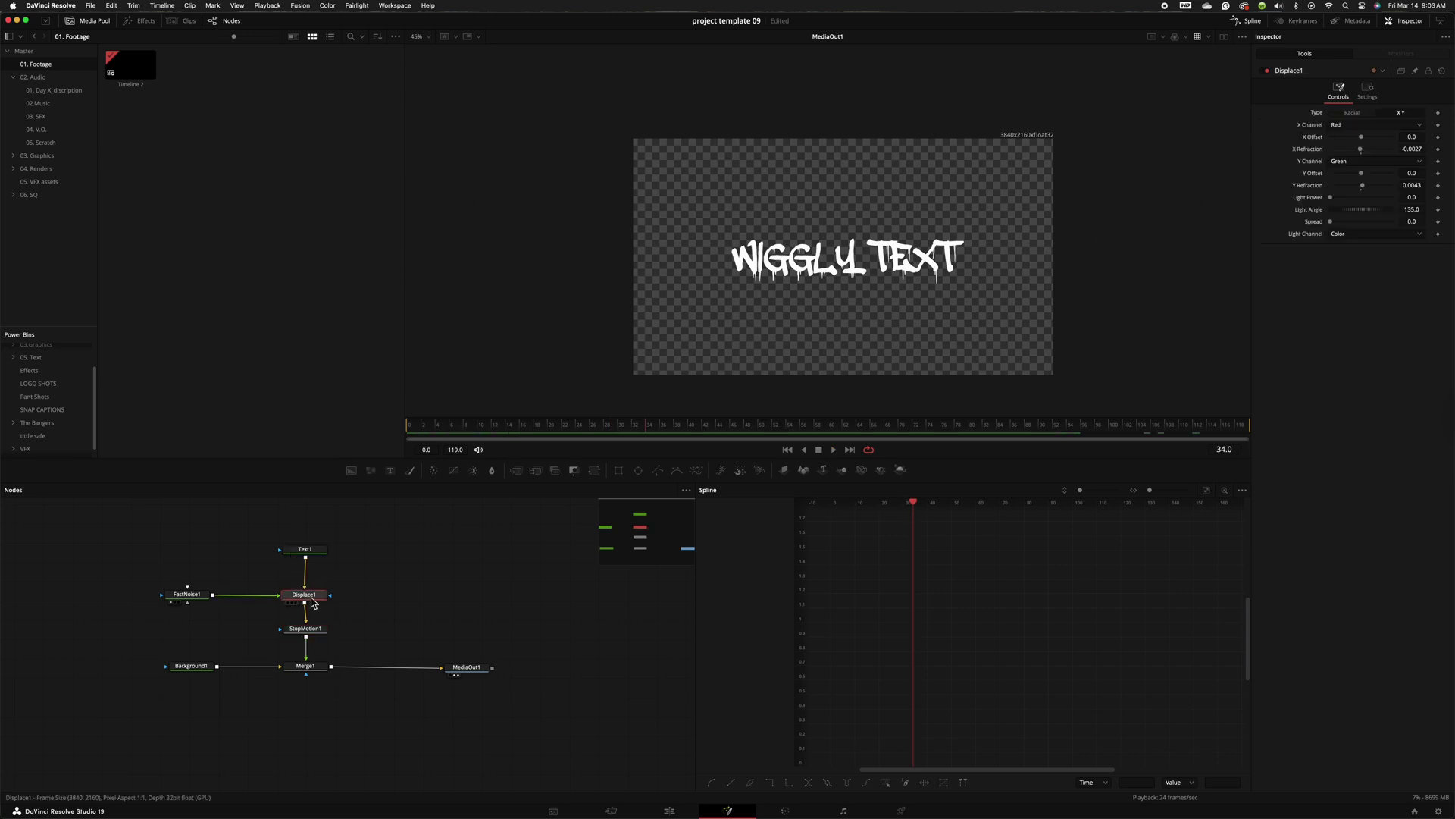
drag(1415, 188, 1407, 149)
key(space)
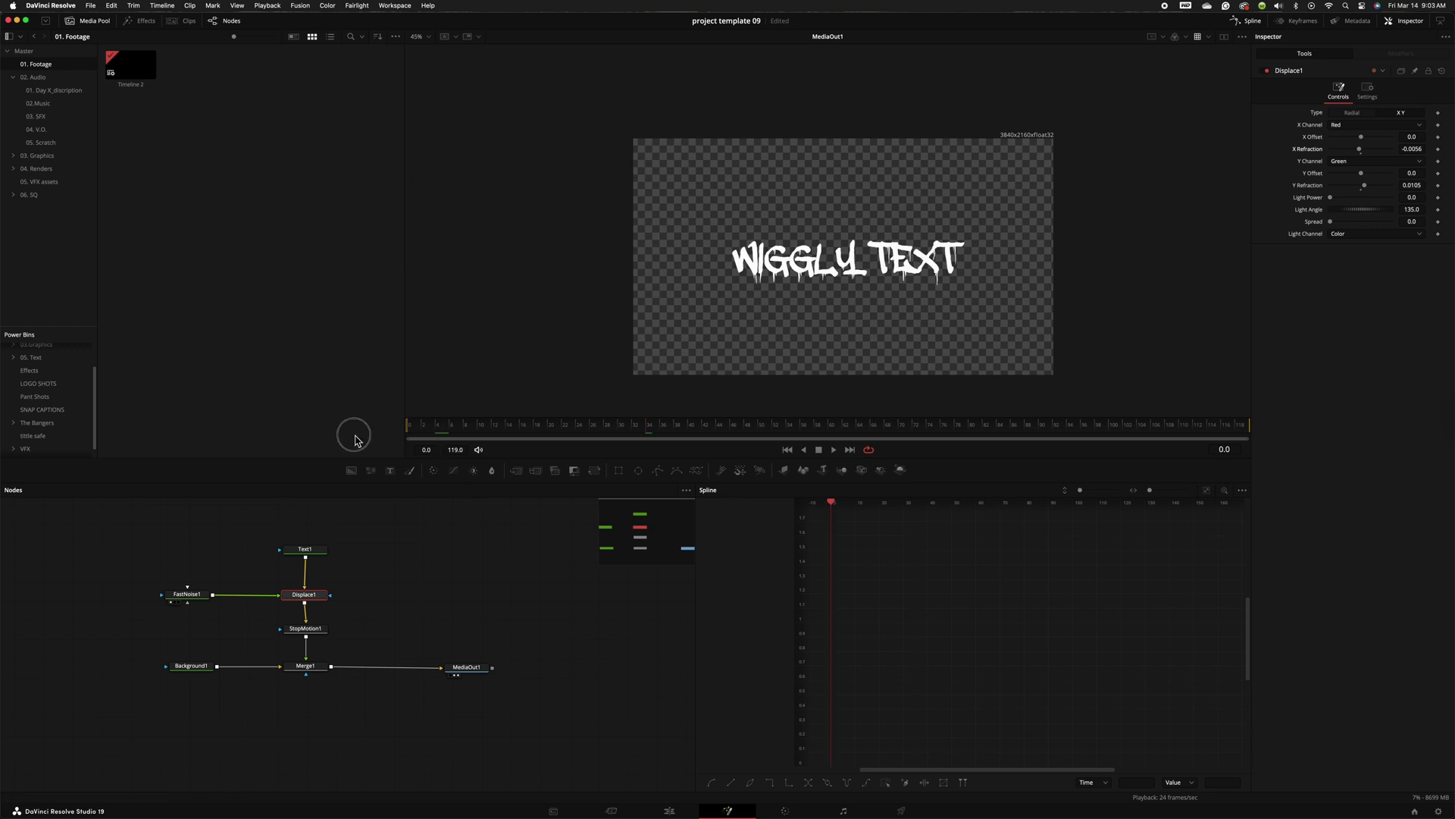
Step: Save the timeline's Fusion Composition into the 05. Text power bin
click(305, 666)
key(space)
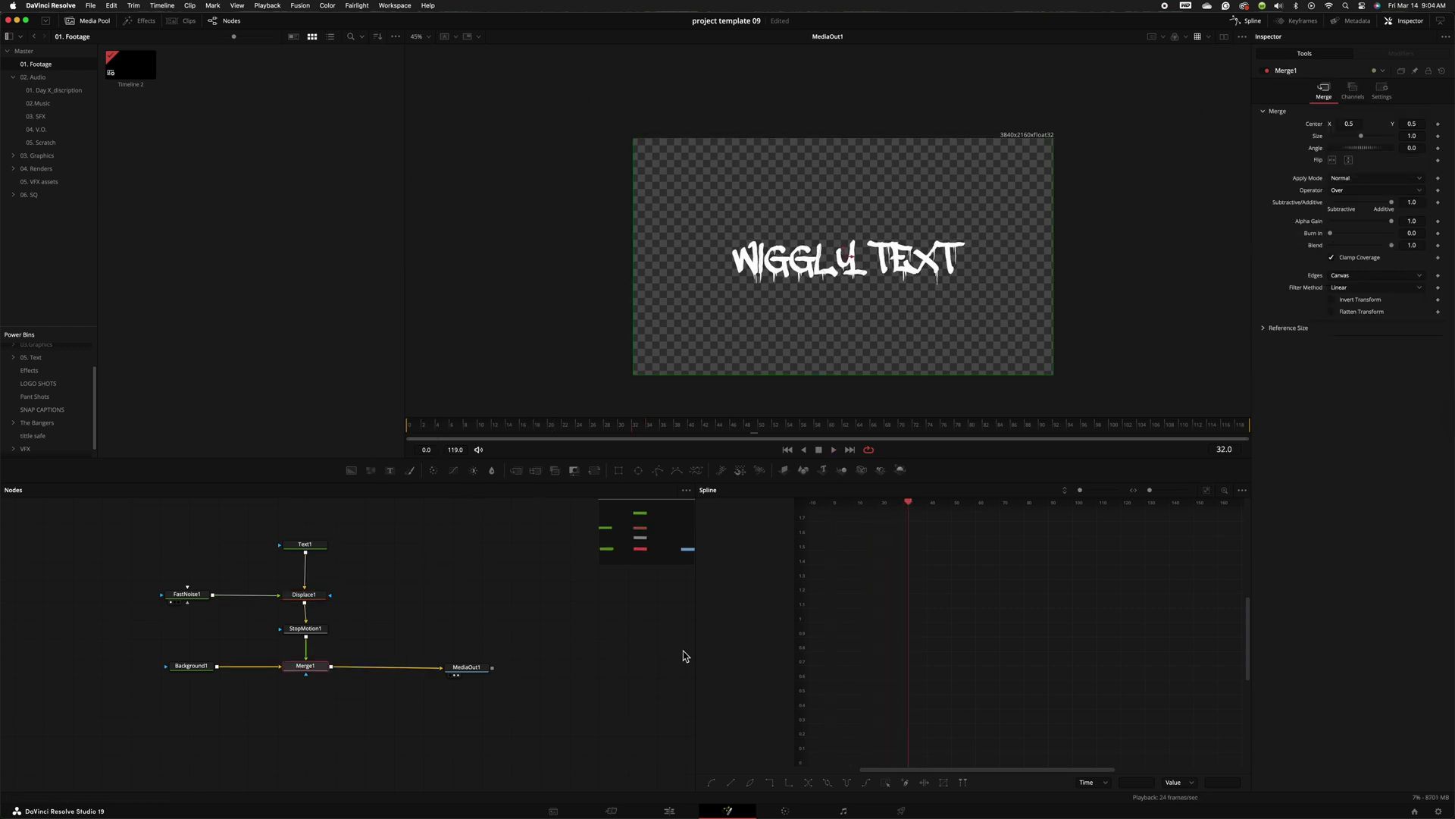
click(670, 810)
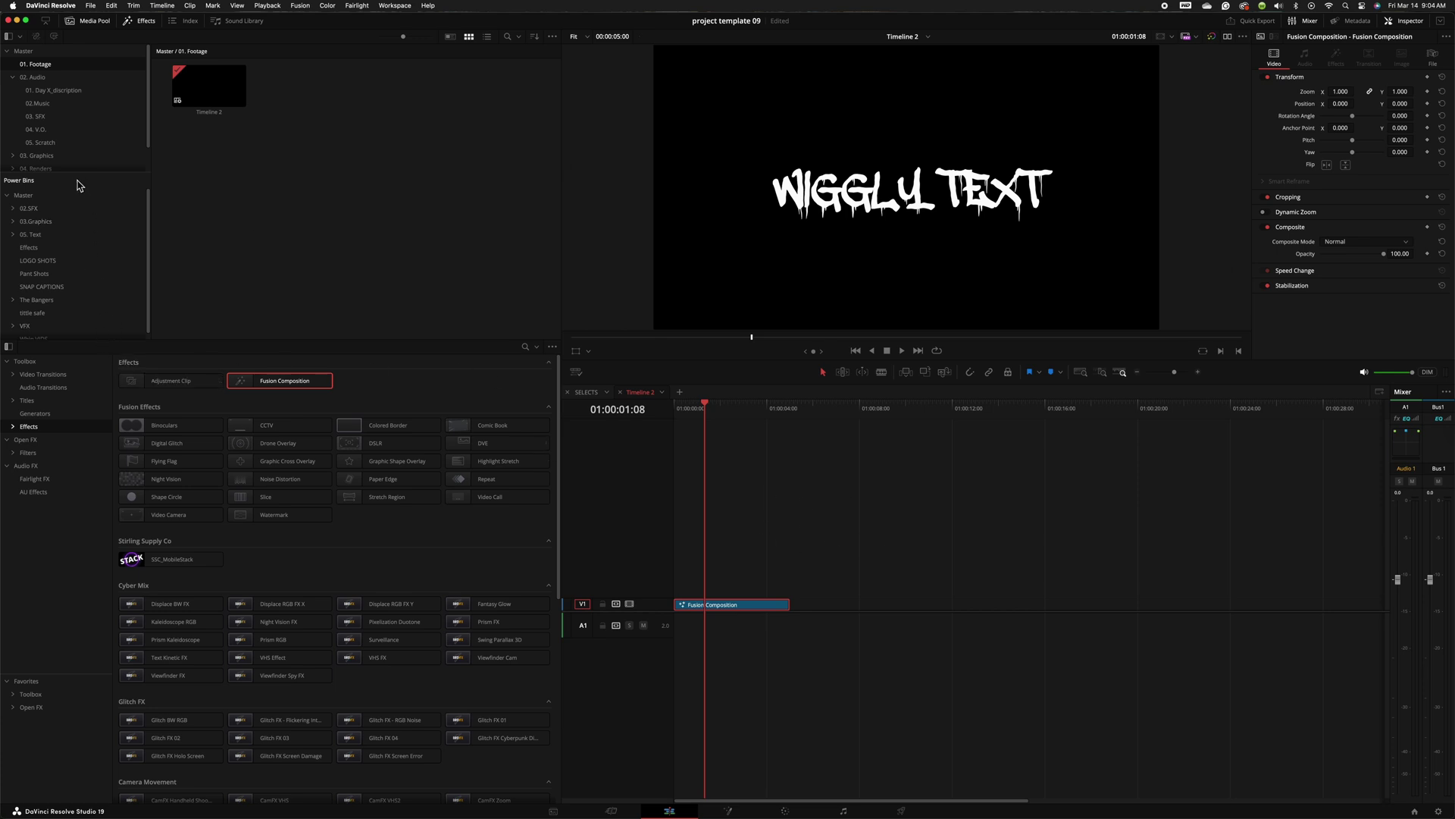
click(61, 197)
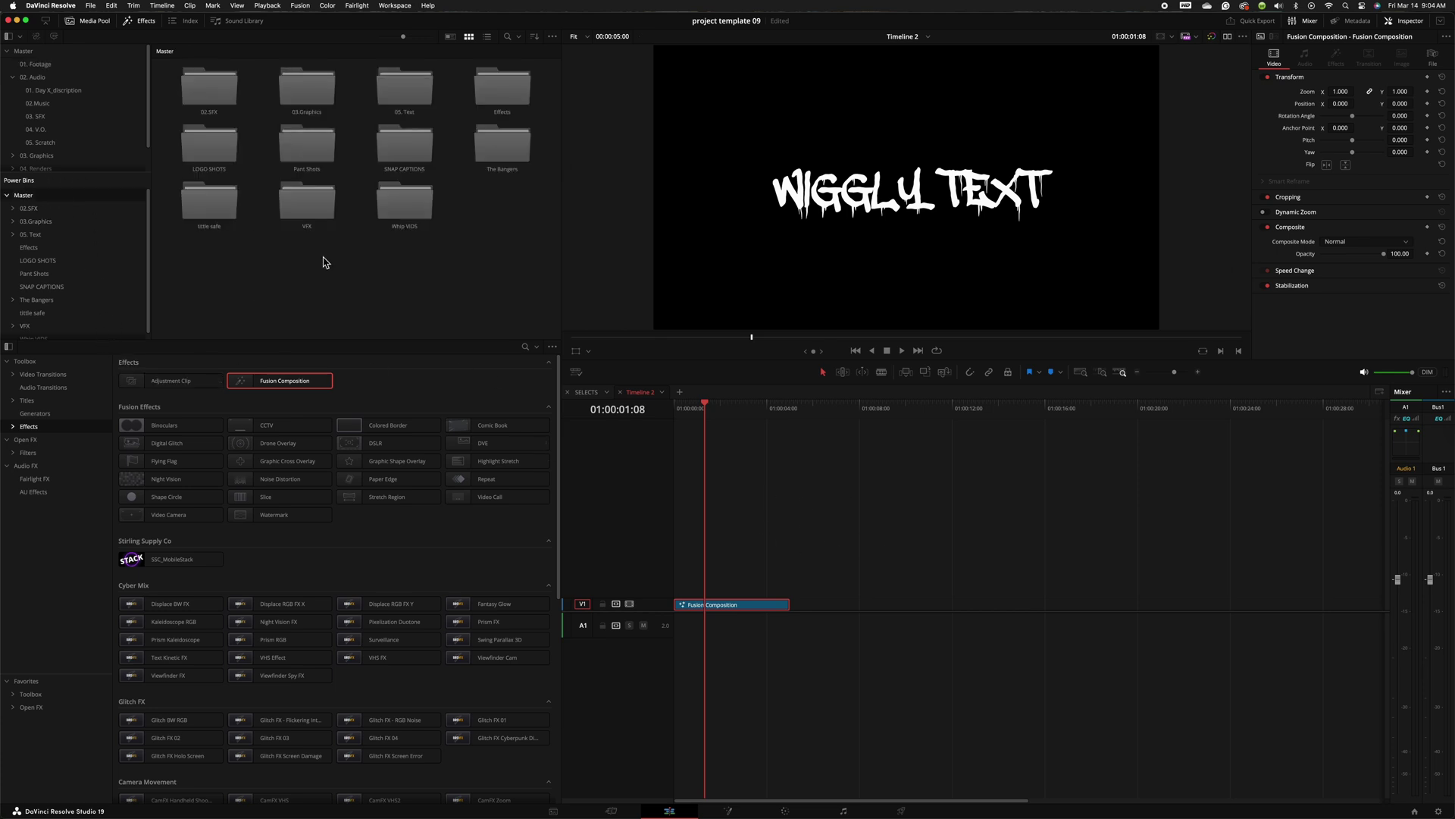
double_click(406, 95)
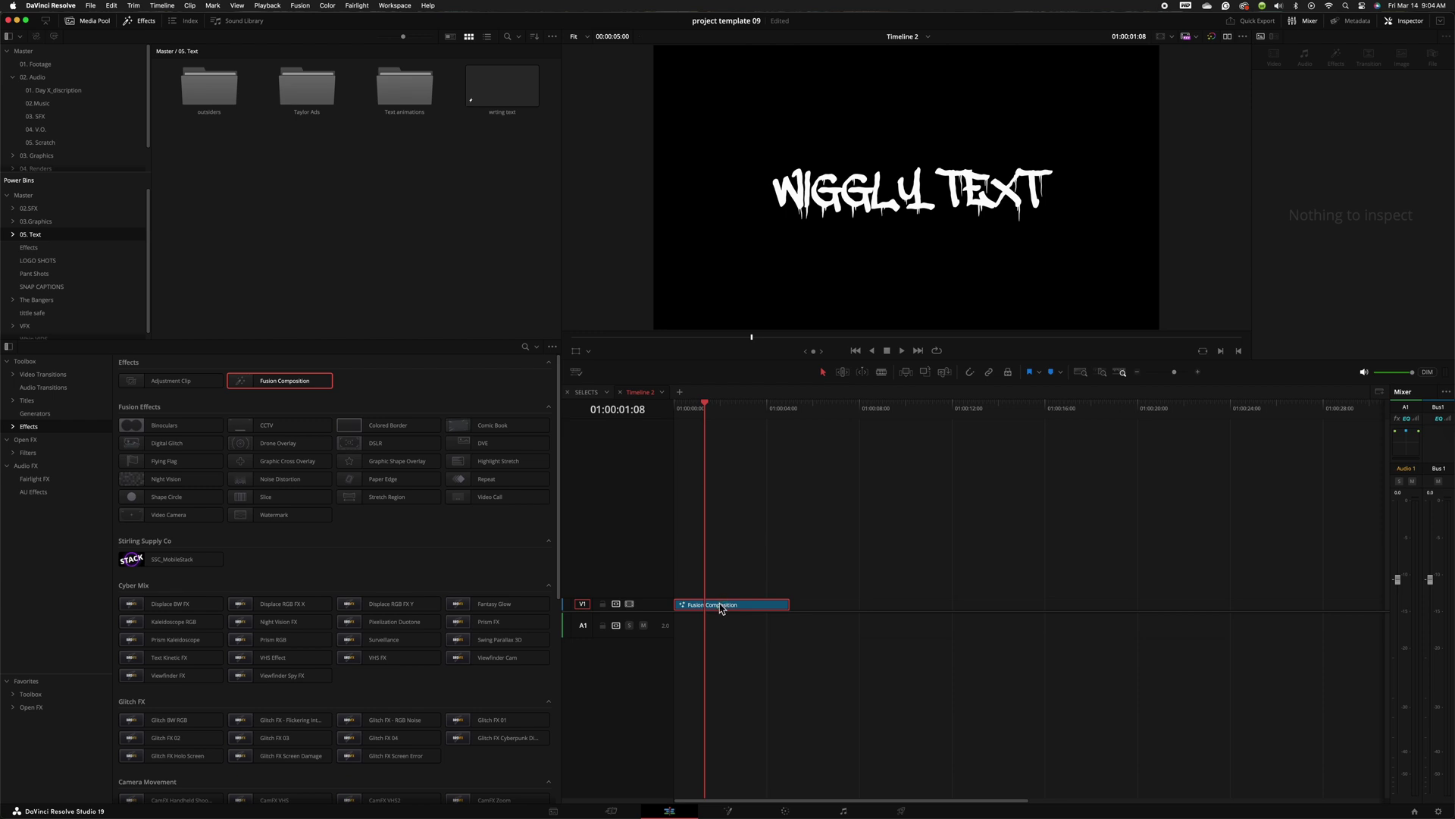
drag(720, 608, 386, 287)
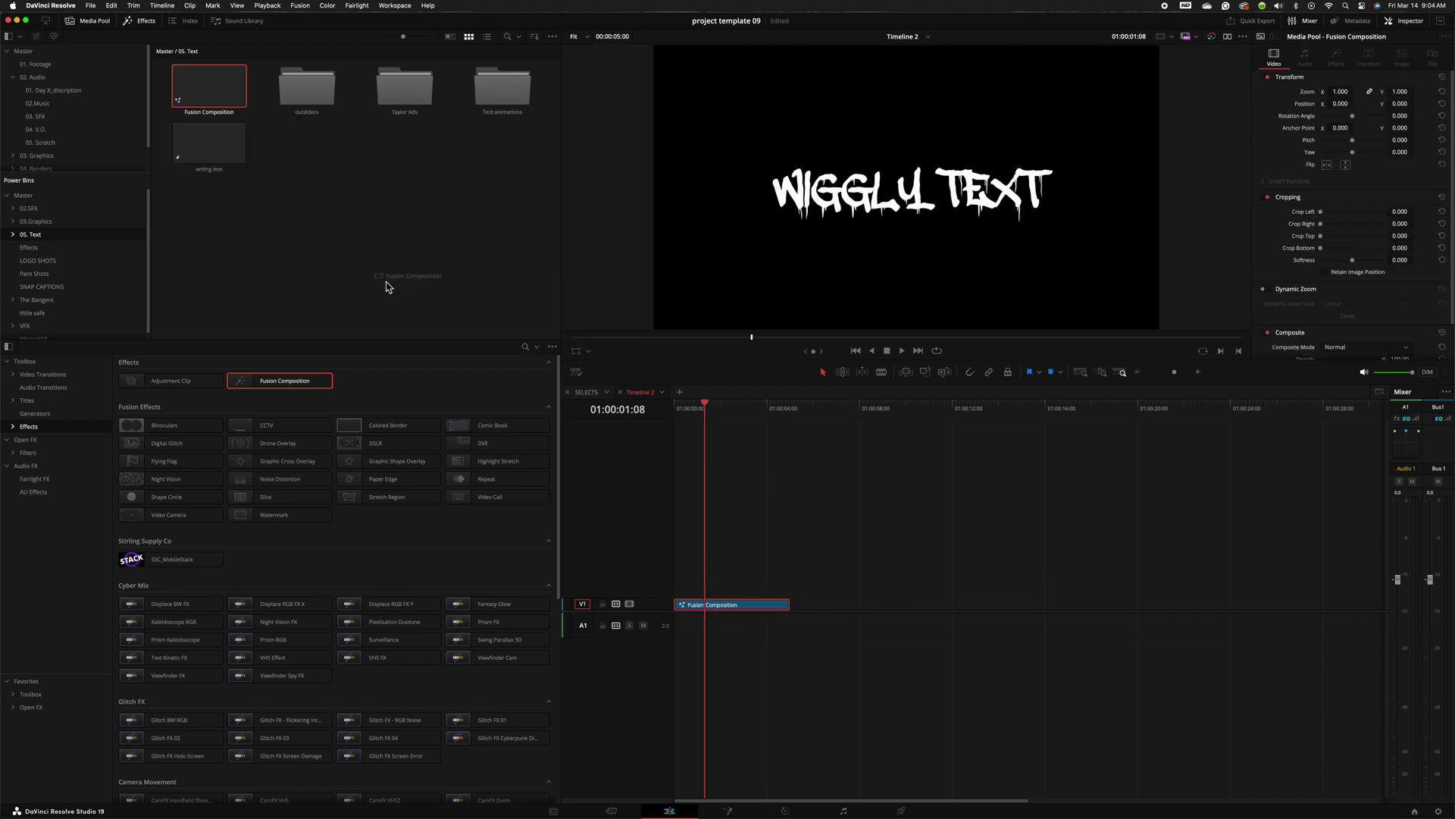
Step: Place a second copy of the saved composition later on track V1, with the playhead on it
click(226, 117)
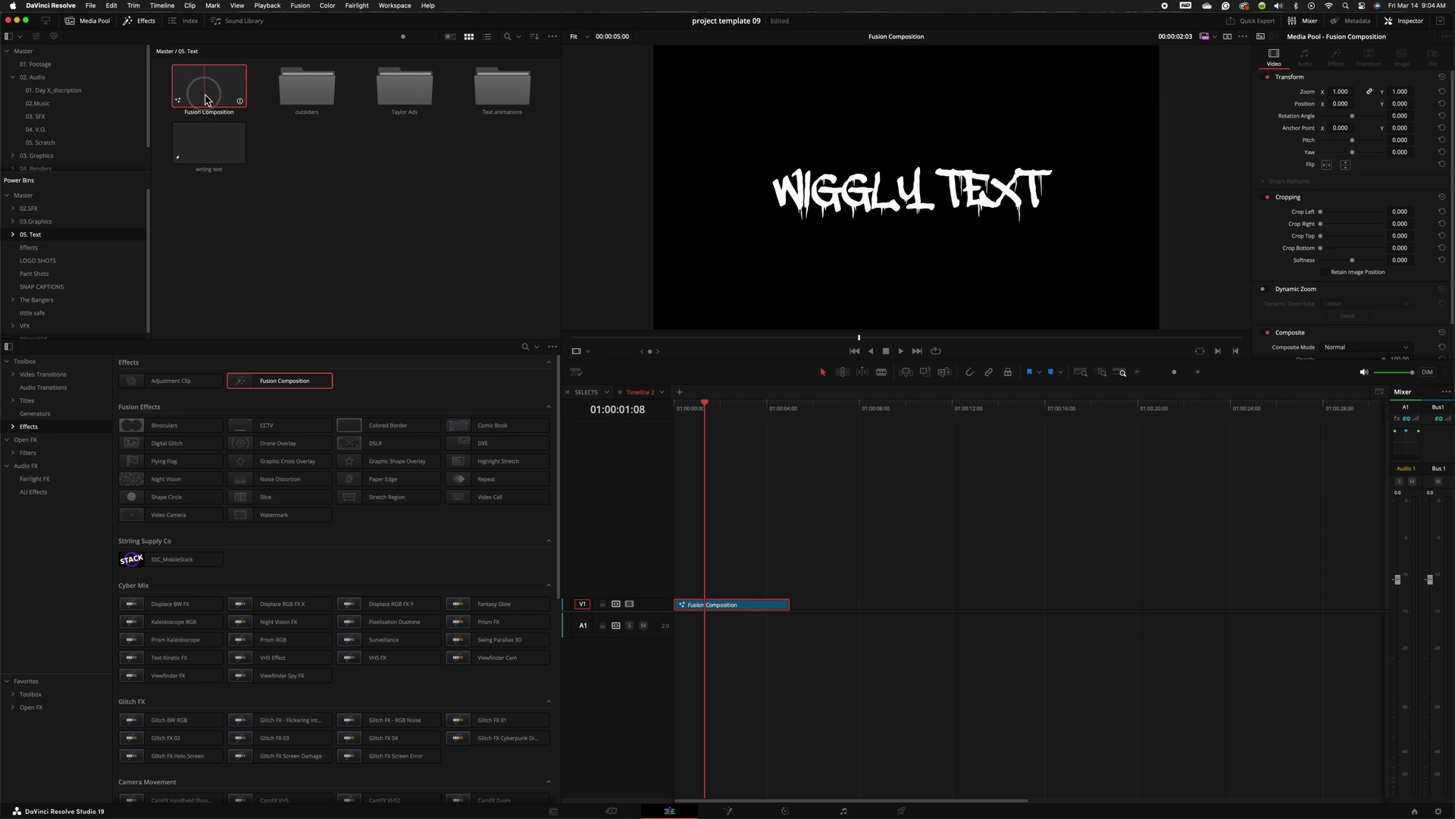
drag(206, 98, 856, 606)
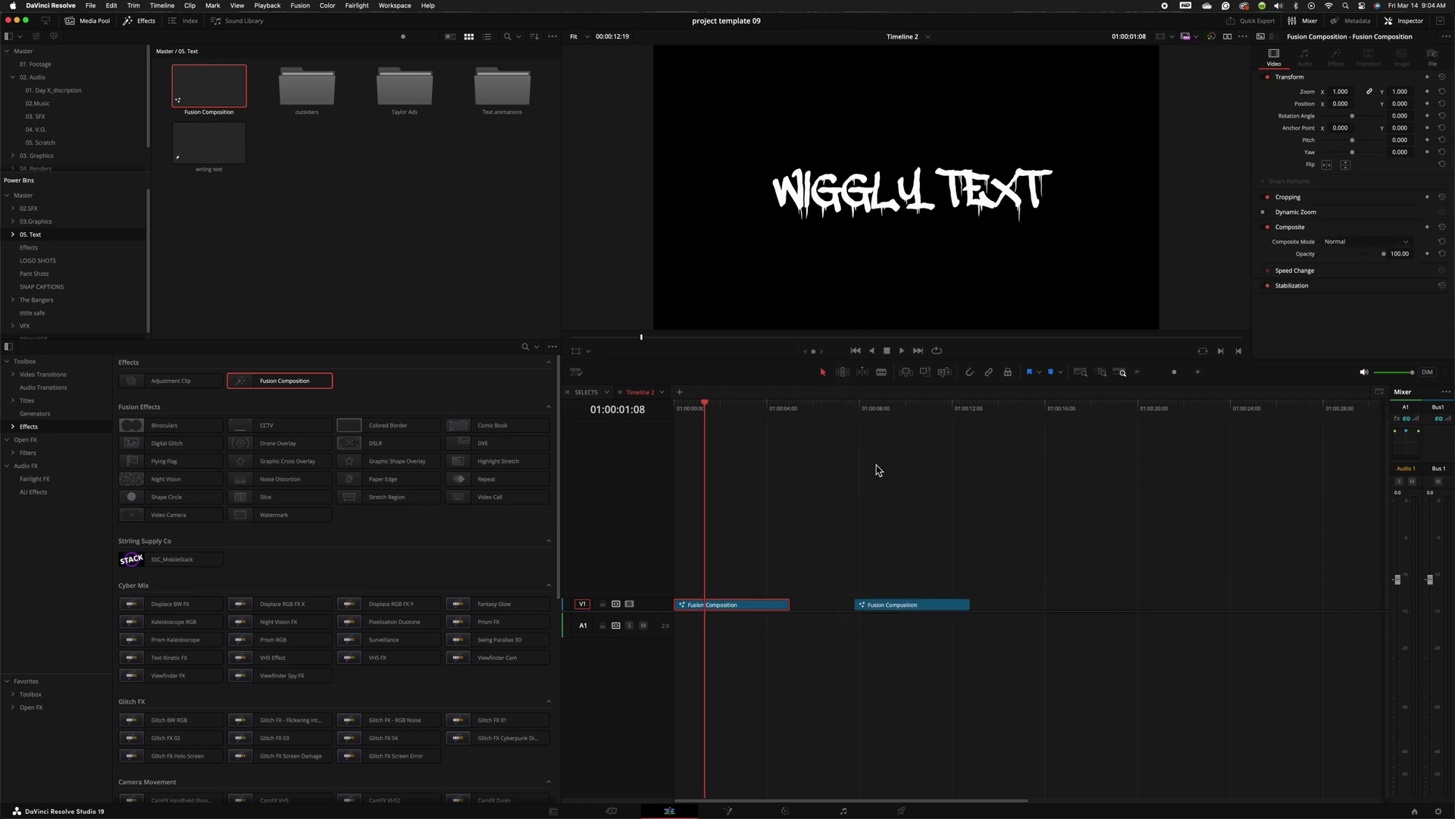
drag(866, 416, 869, 436)
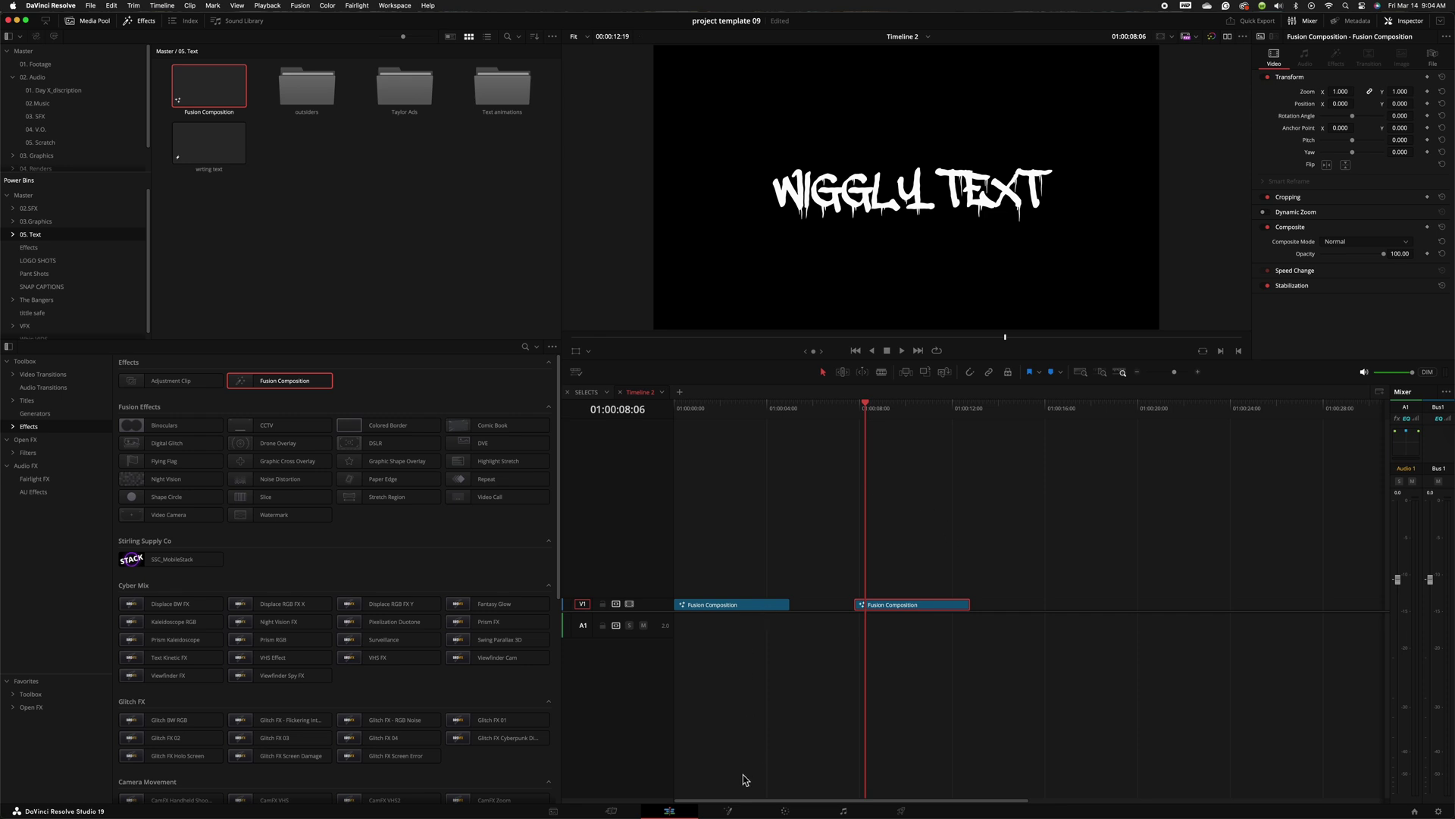
Step: Replace the second clip's Text1 wording WIGGLY TEXT with 'WHAT EVER YOU LIKE'
click(729, 810)
click(269, 544)
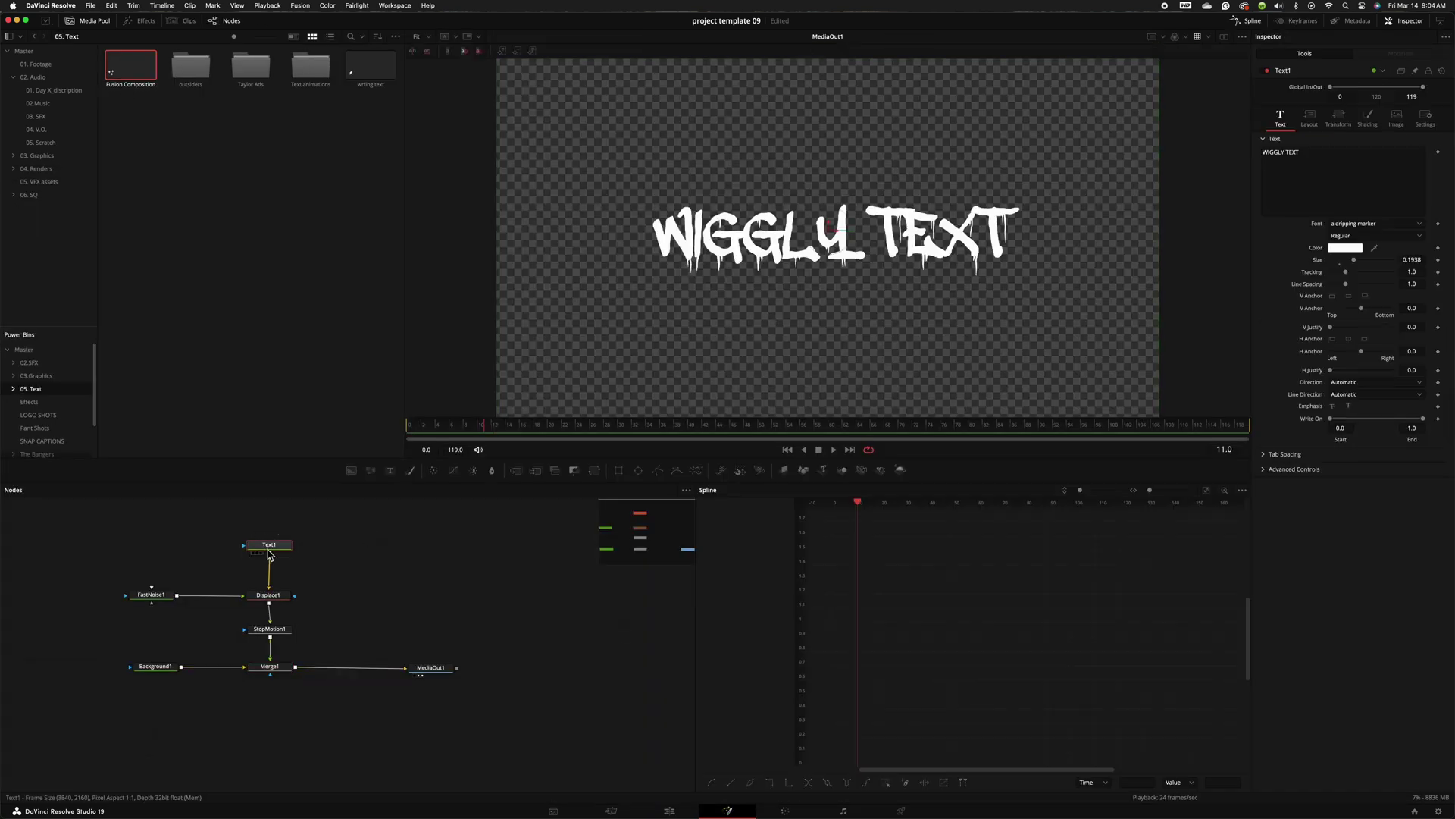
click(1320, 161)
key(BackSpace)
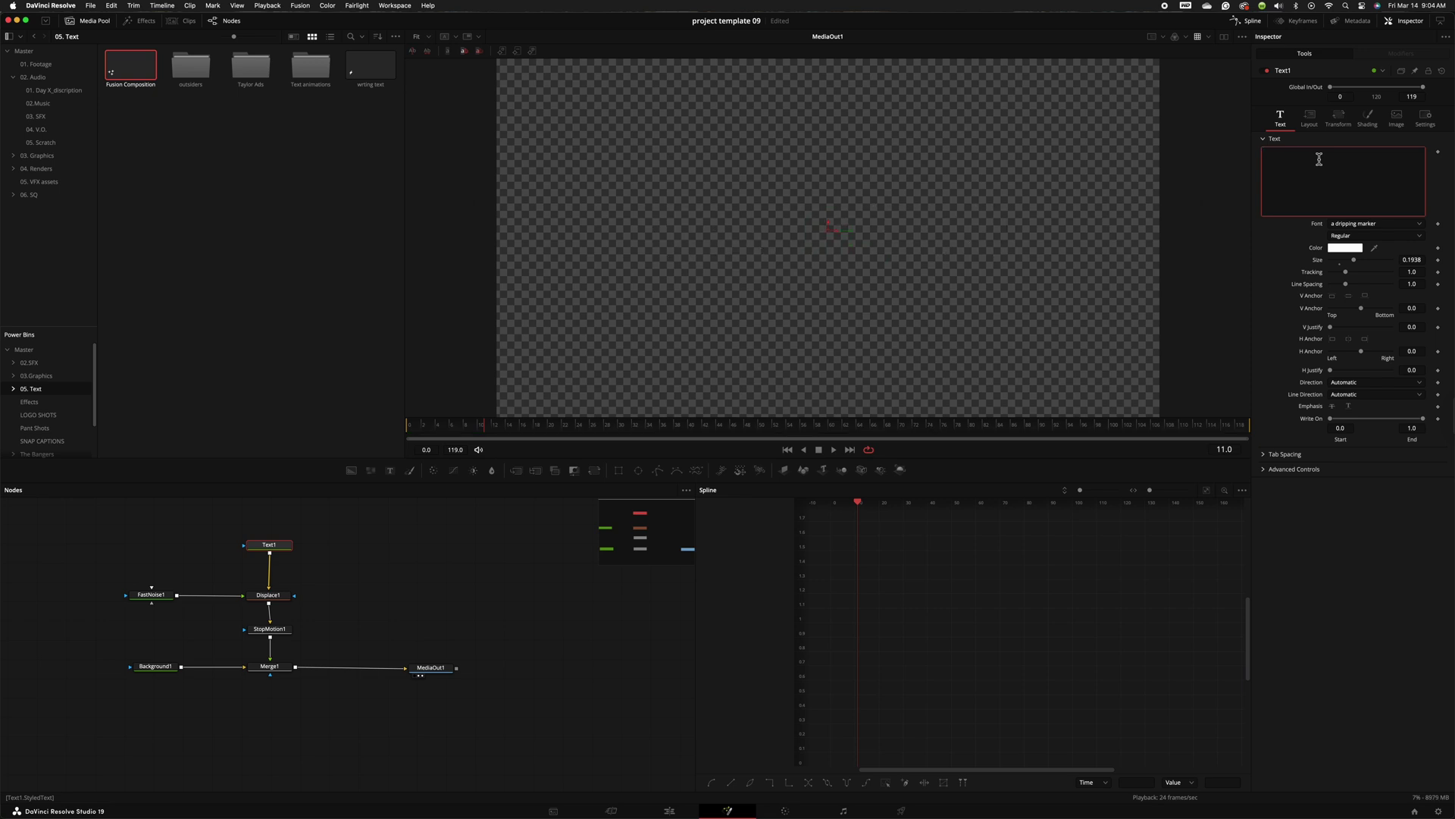
text(WHAT EVER YOU LIKE)
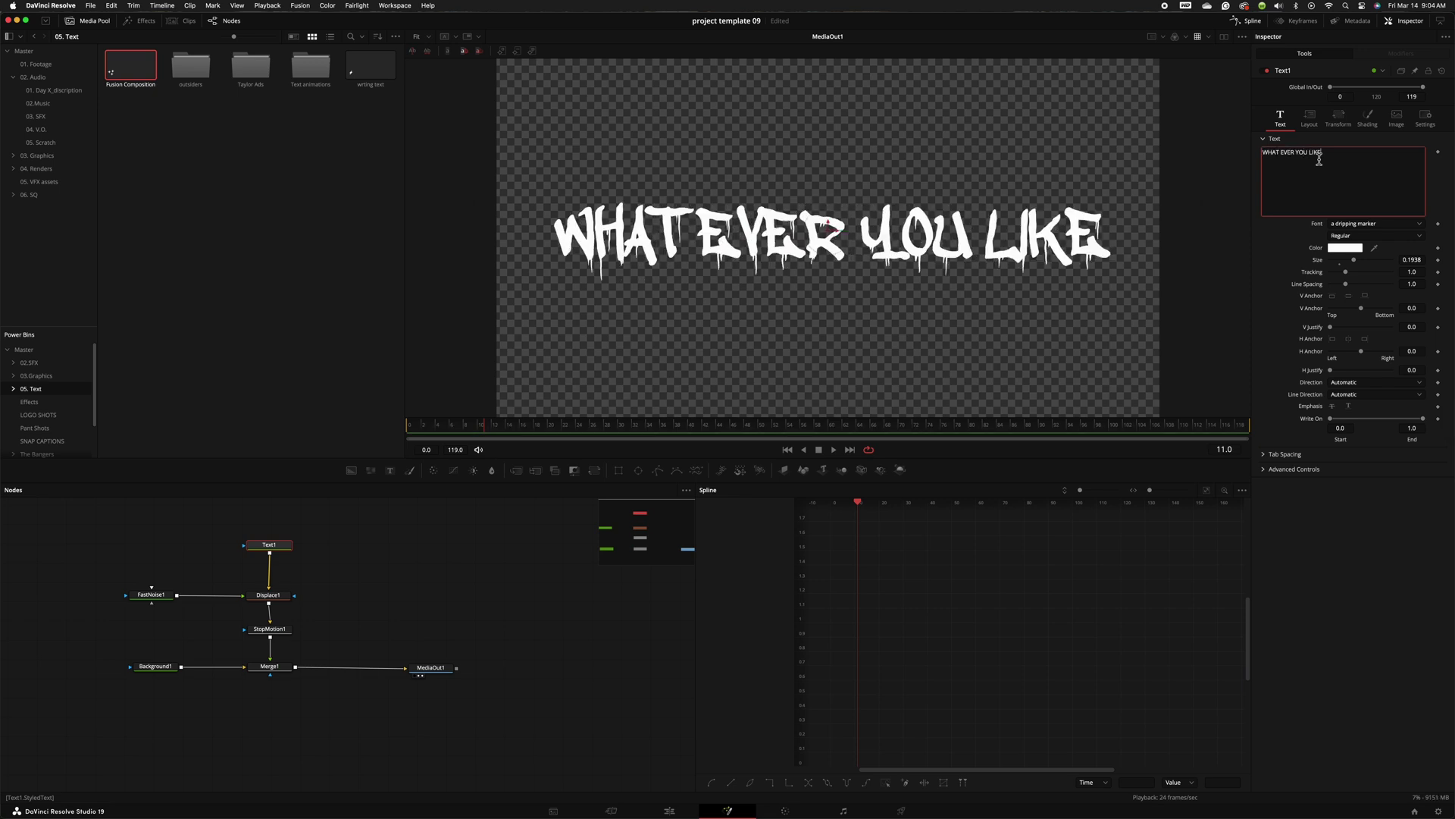
click(408, 424)
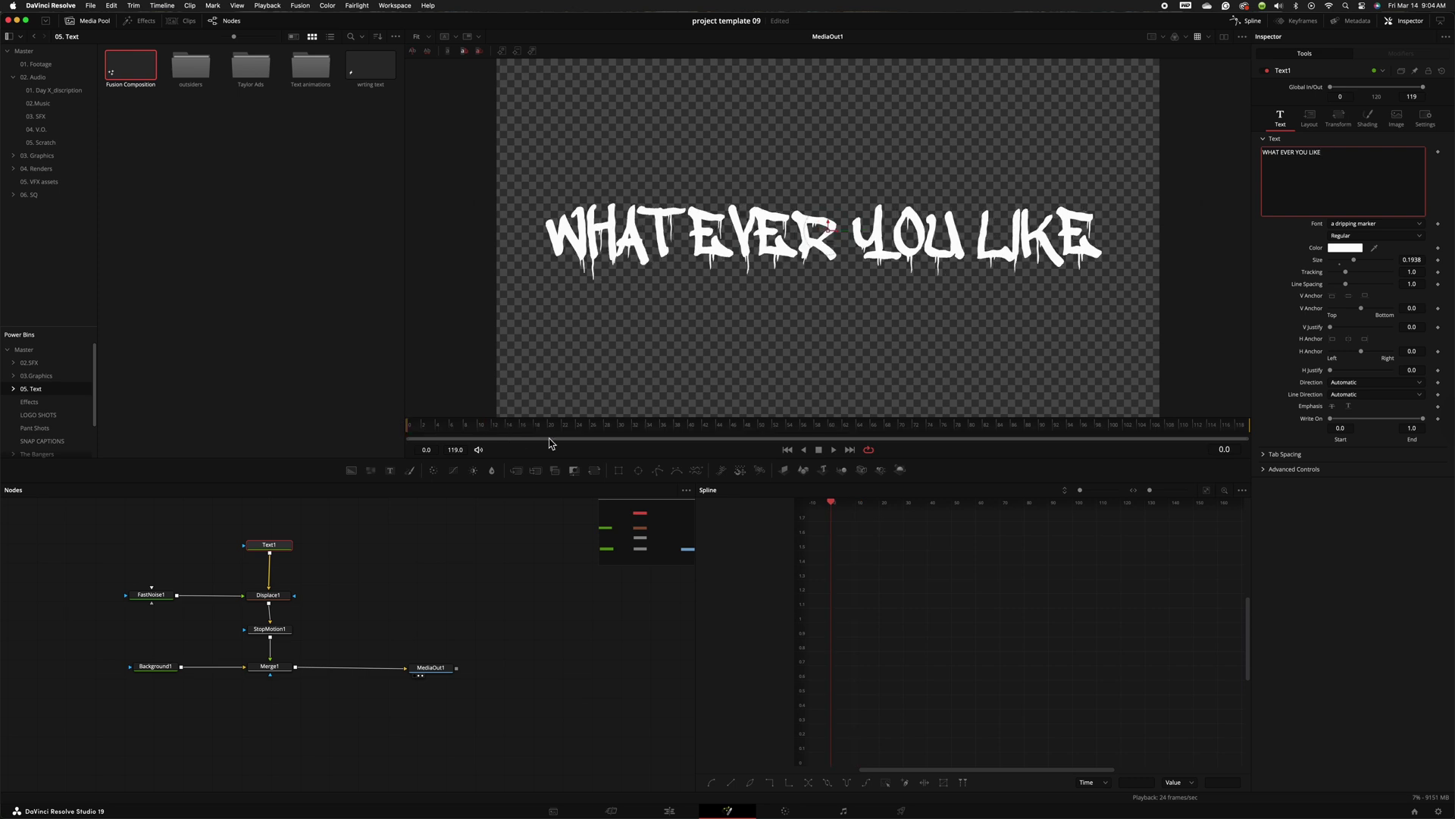